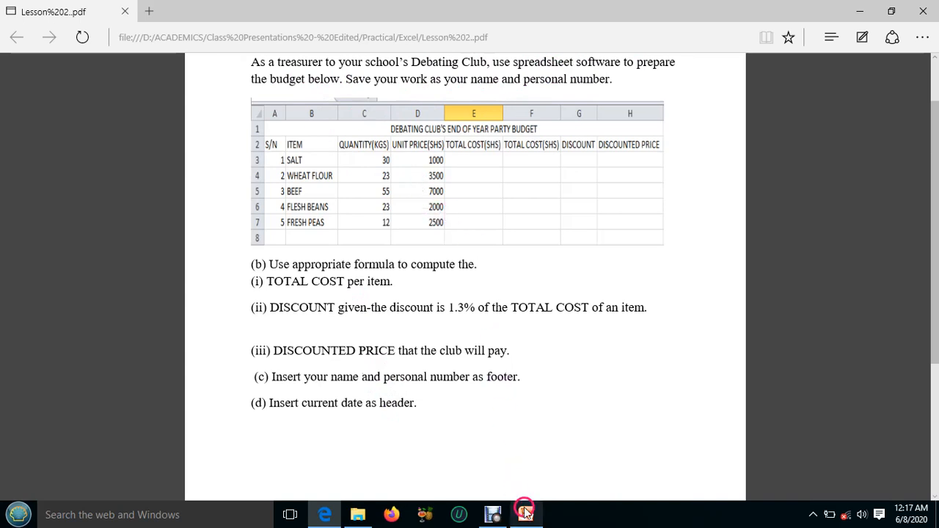
Clear the lesson PDF and Excel folder windows off the screen and open the Demonistration folder on the desktop.
mouse_move(526, 515)
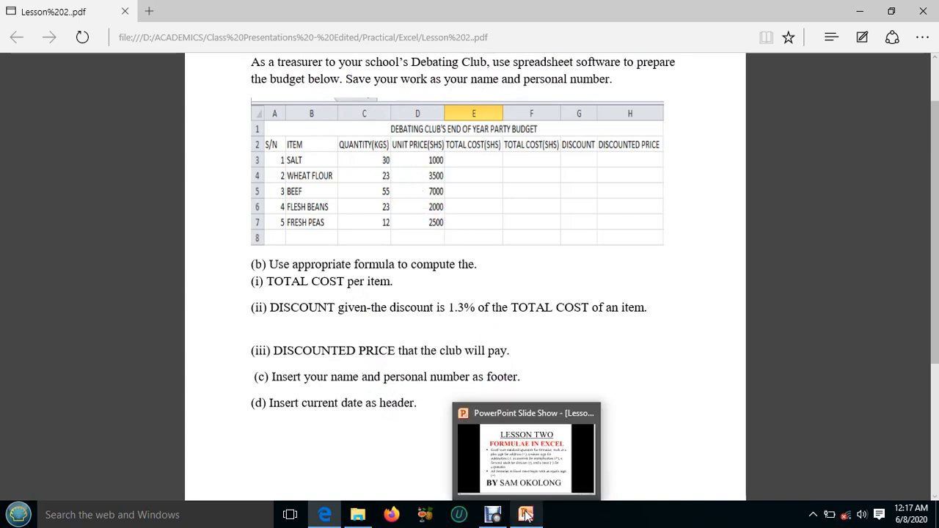
left_click(526, 515)
left_click(525, 515)
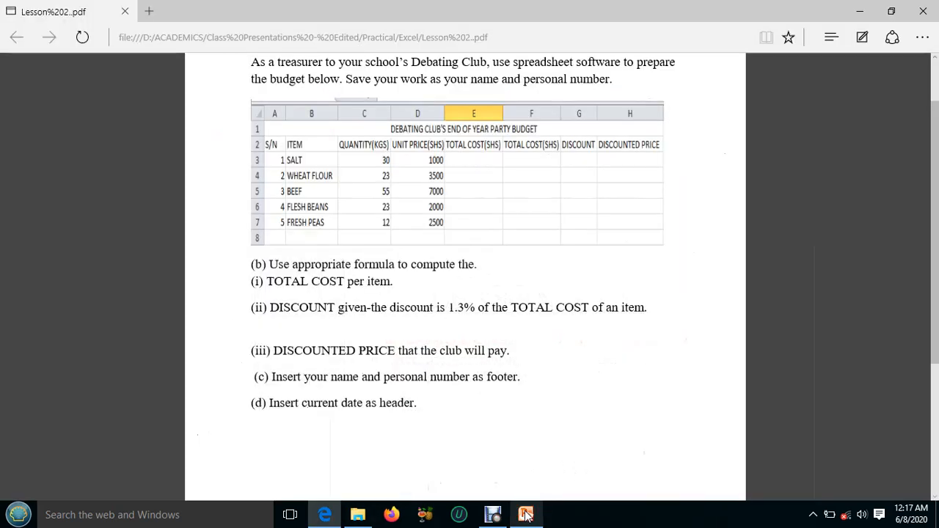
left_click(328, 517)
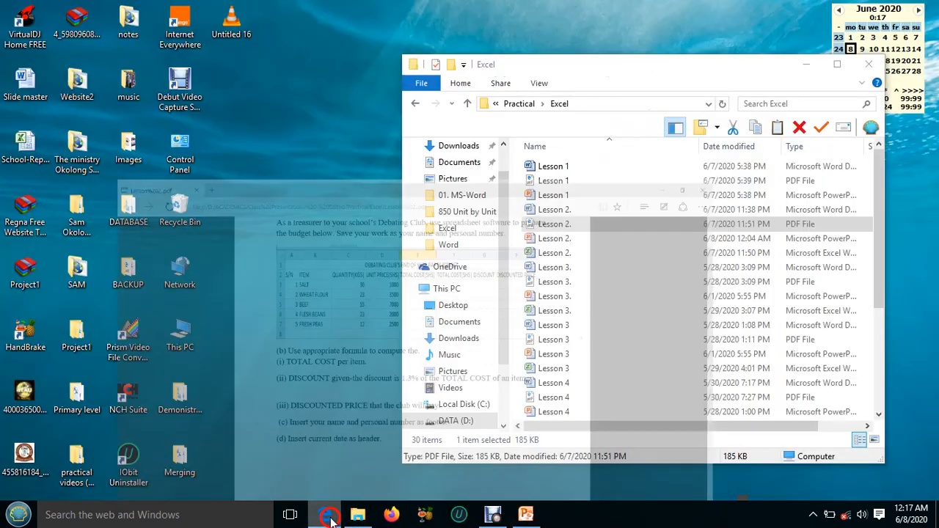
left_click(816, 66)
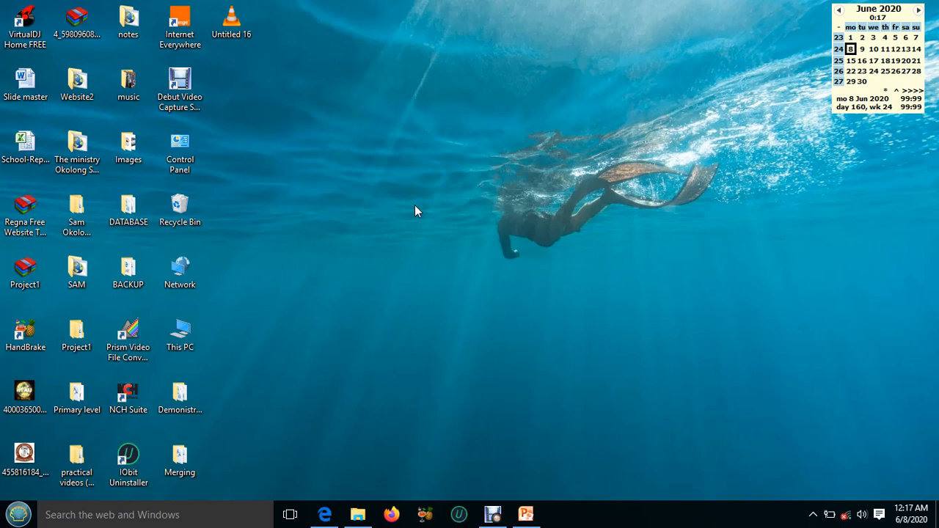
double_click(182, 395)
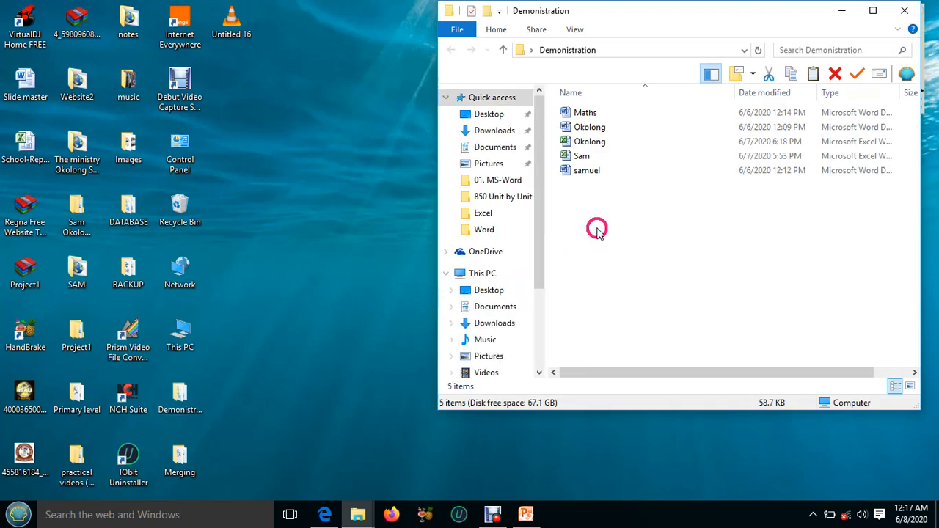
Create a new Microsoft Excel worksheet file in the Demonistration folder.
left_click(600, 197)
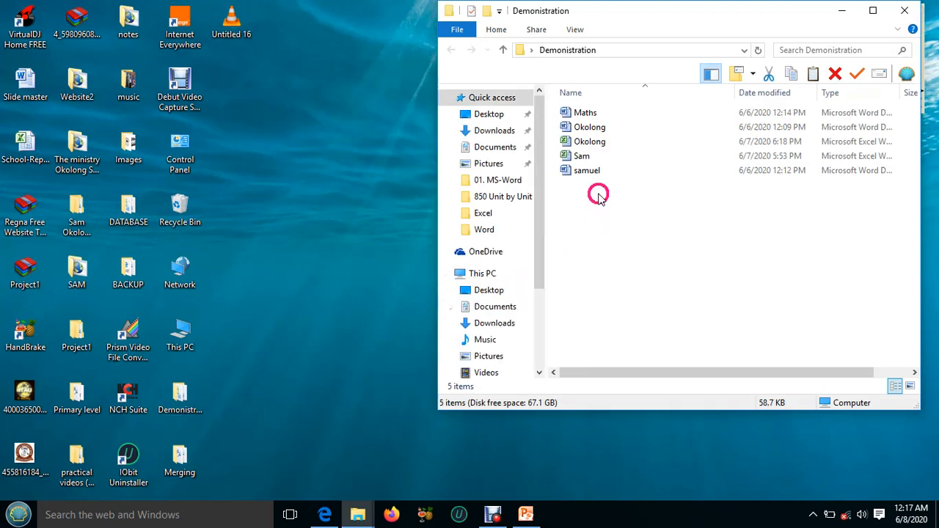
left_click(599, 195)
right_click(599, 196)
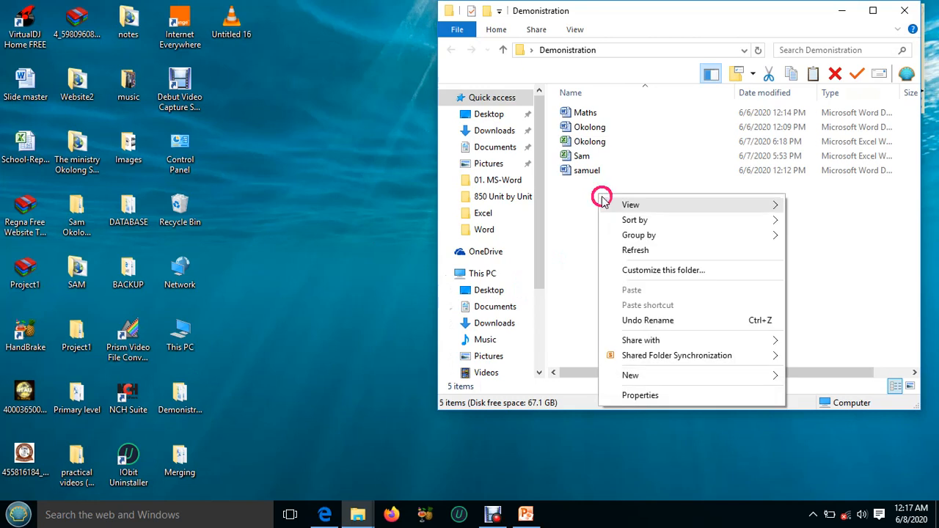
left_click(655, 376)
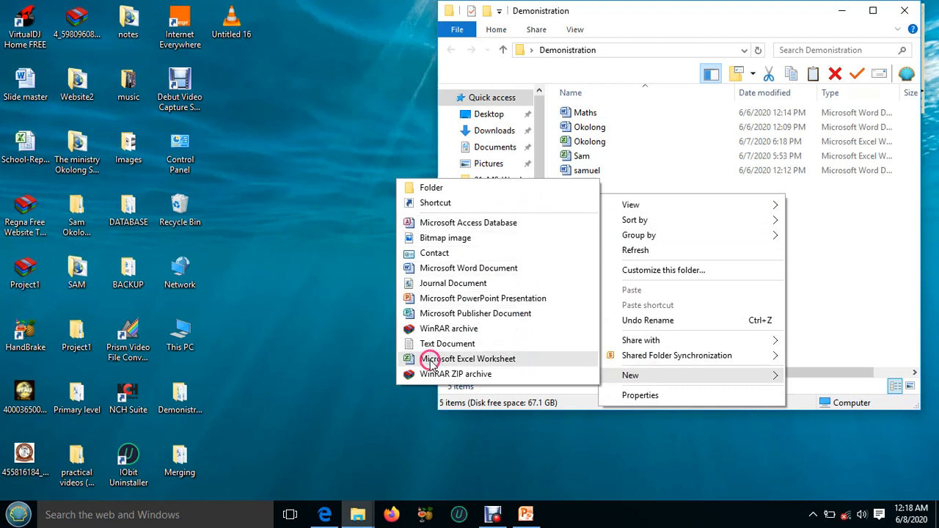
left_click(496, 360)
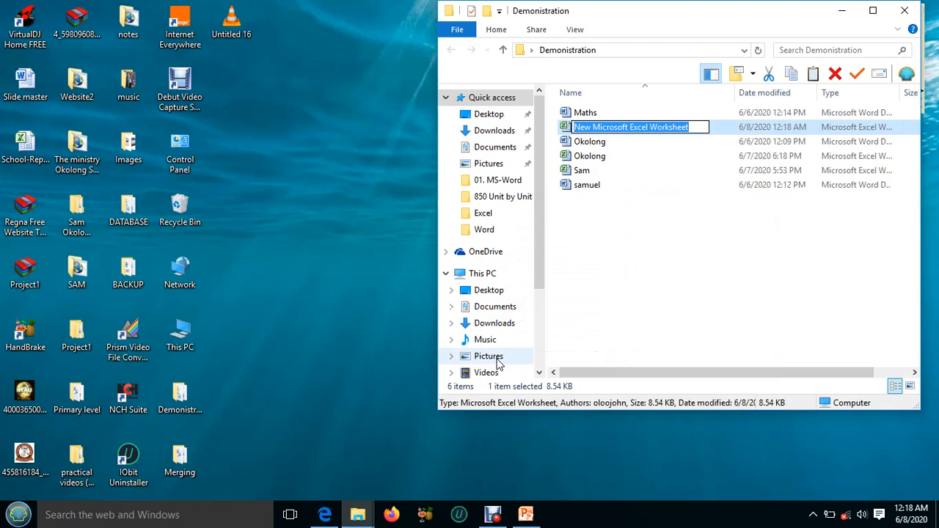
Name the new worksheet file with the student's first name and personal number, and open it in Excel.
type("mA")
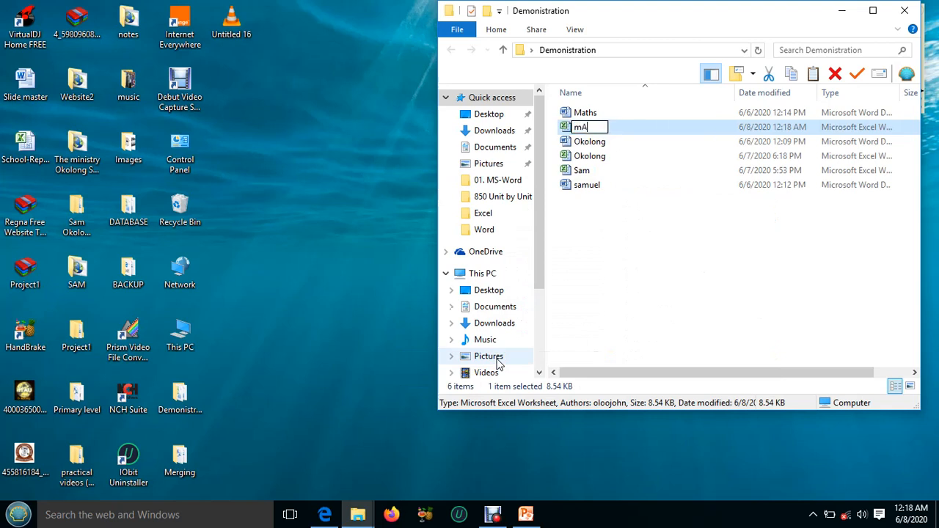
type("THEW")
key("BackSpace")
key("BackSpace")
key("BackSpace")
key("BackSpace")
key("BackSpace")
key("BackSpace")
type("Mathew")
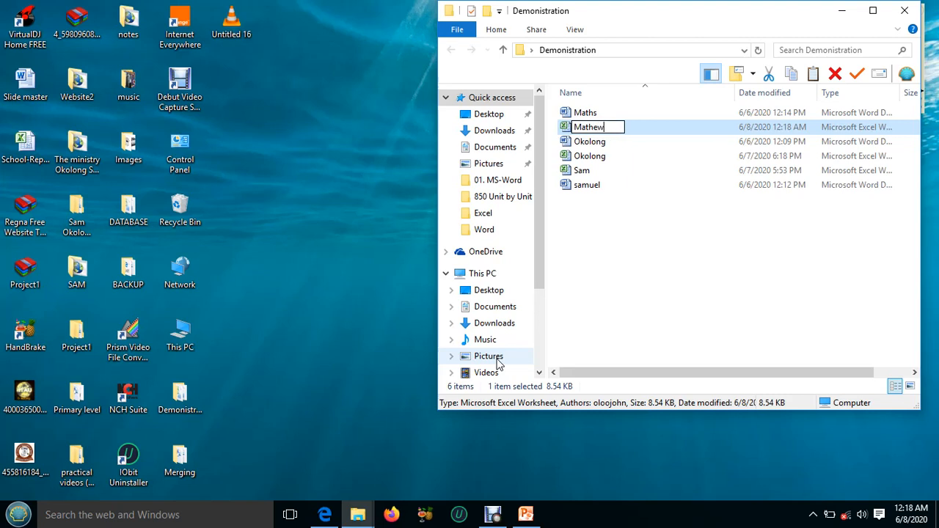
type(" 009")
key("Return")
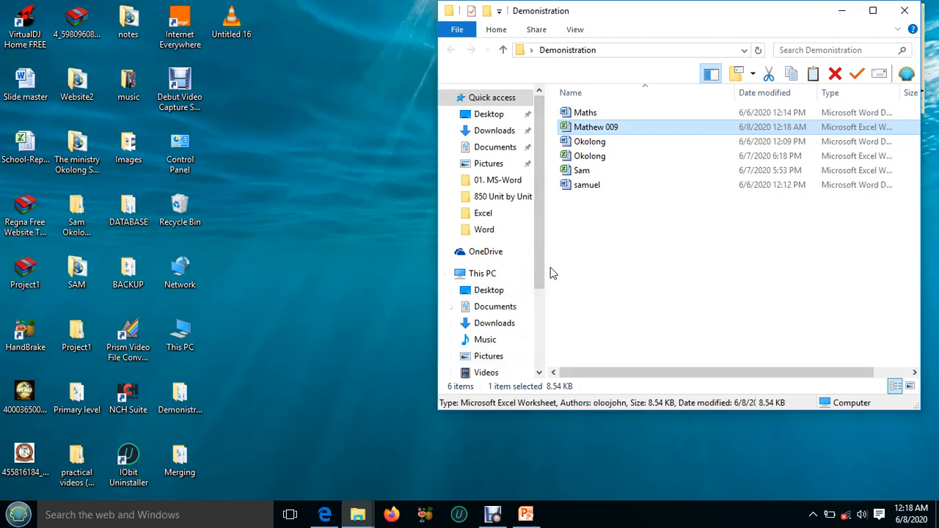
left_click(620, 127)
double_click(621, 127)
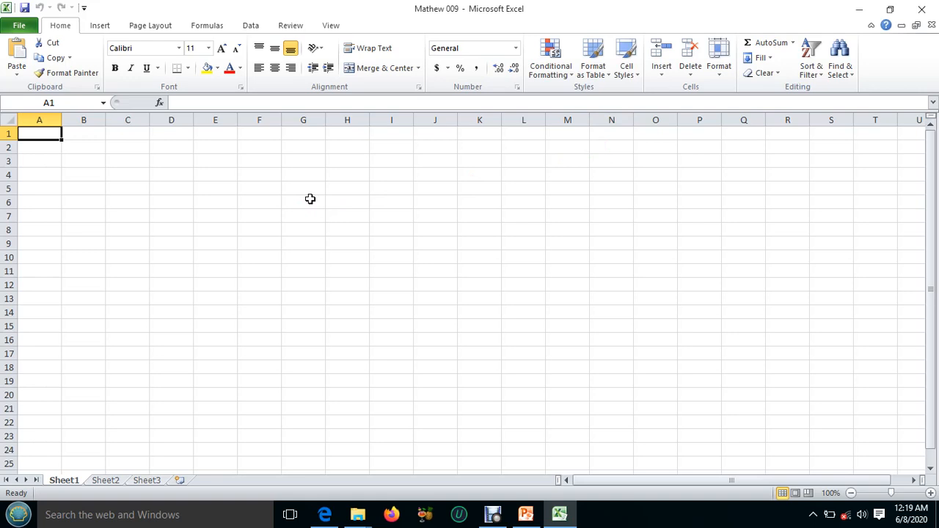
Consult the budget table in the lesson PDF and enter the title DEBATING CLUB'S END OF YEAR PARTY in cell A1 of the workbook.
left_click(325, 515)
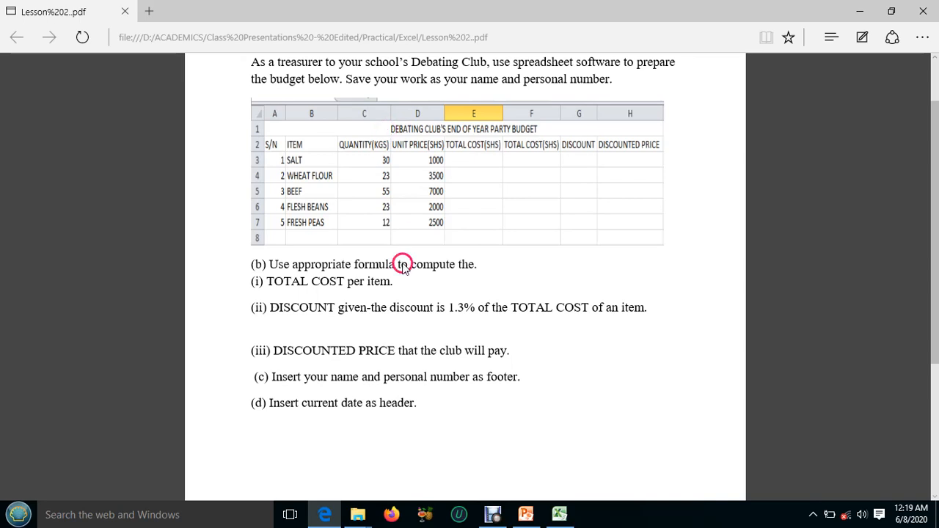
left_click(558, 516)
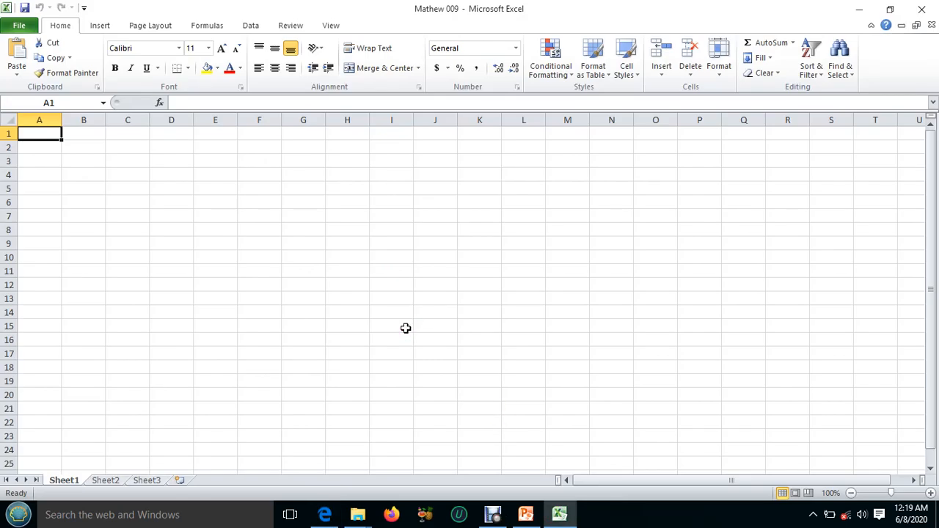
type("DEB")
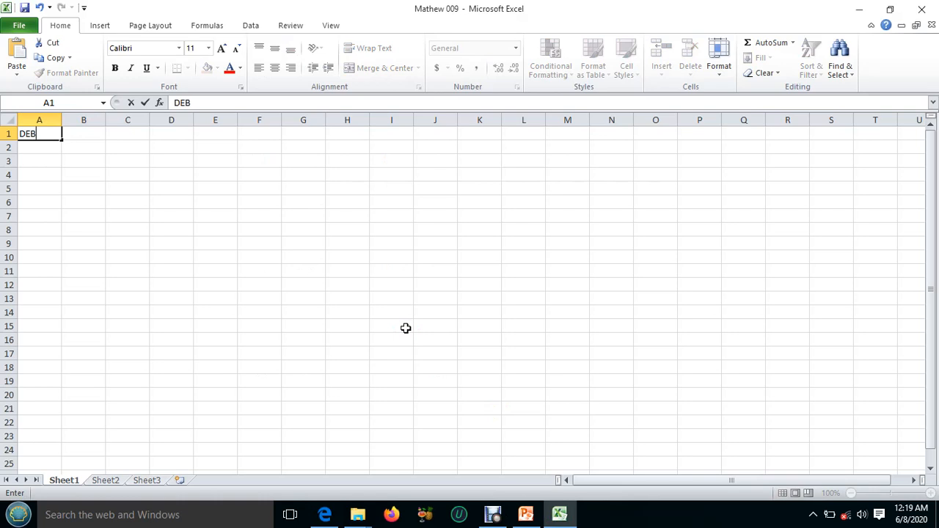
type("ATING CL")
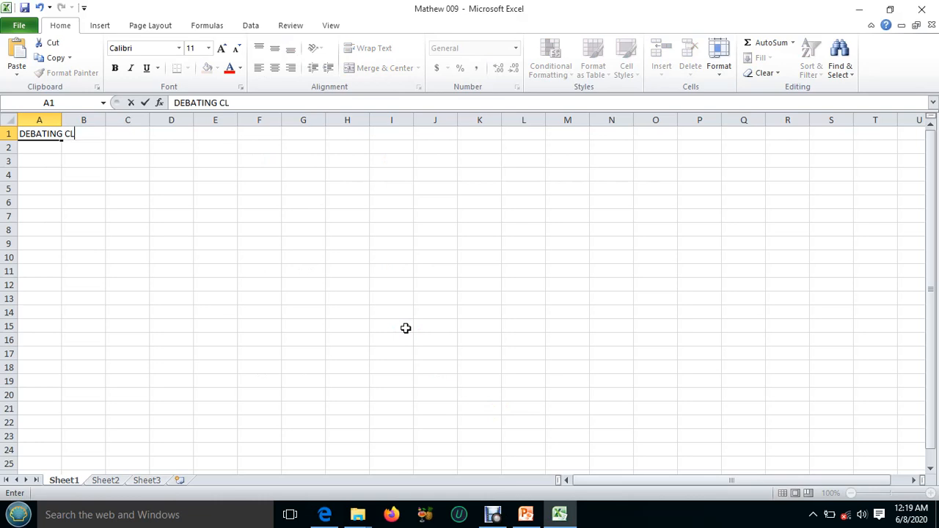
type("UB'S END OF ")
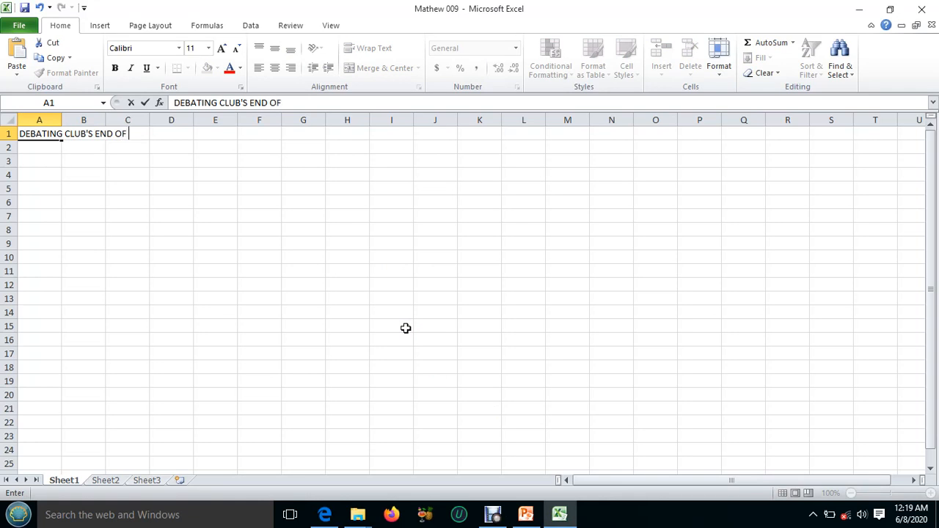
type("YEAR PARTY")
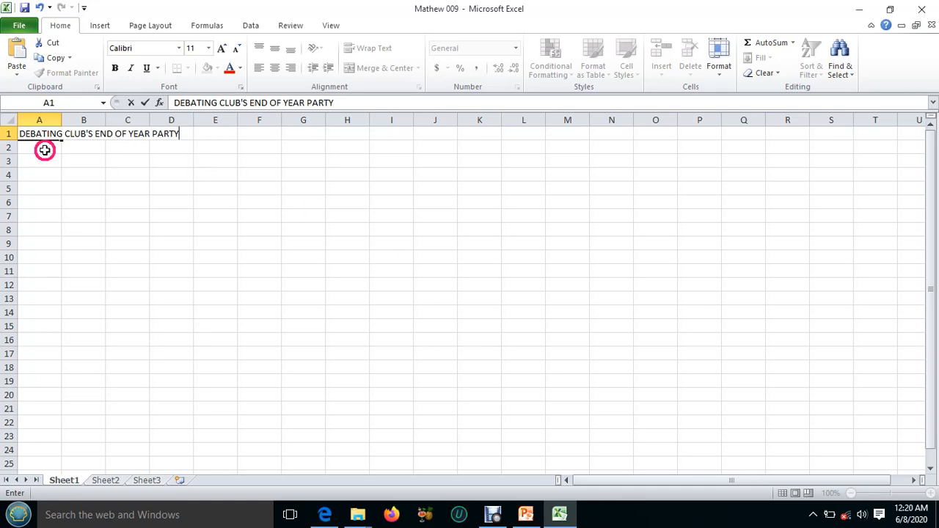
Check the column headings in the lesson PDF, and enter S/N in cell A2 and ITEM in cell B2 of the workbook.
left_click(326, 516)
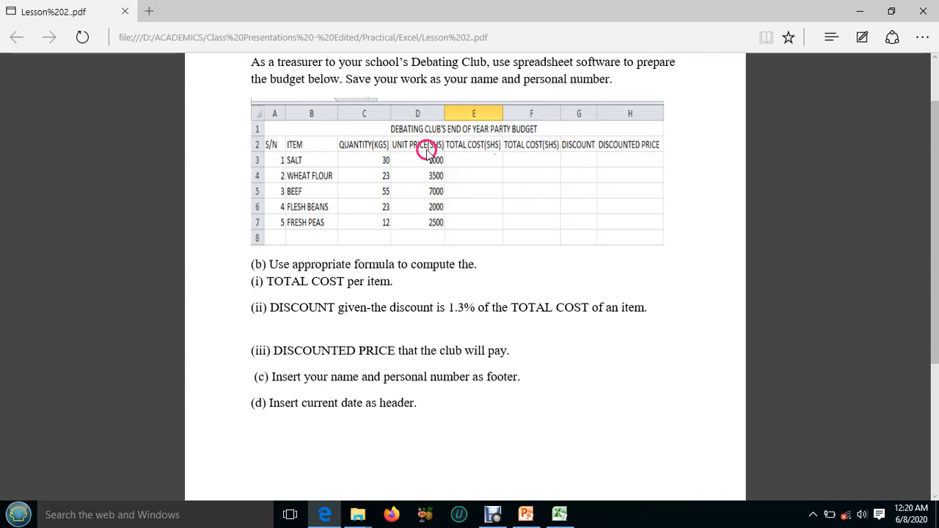
left_click(560, 516)
left_click(35, 148)
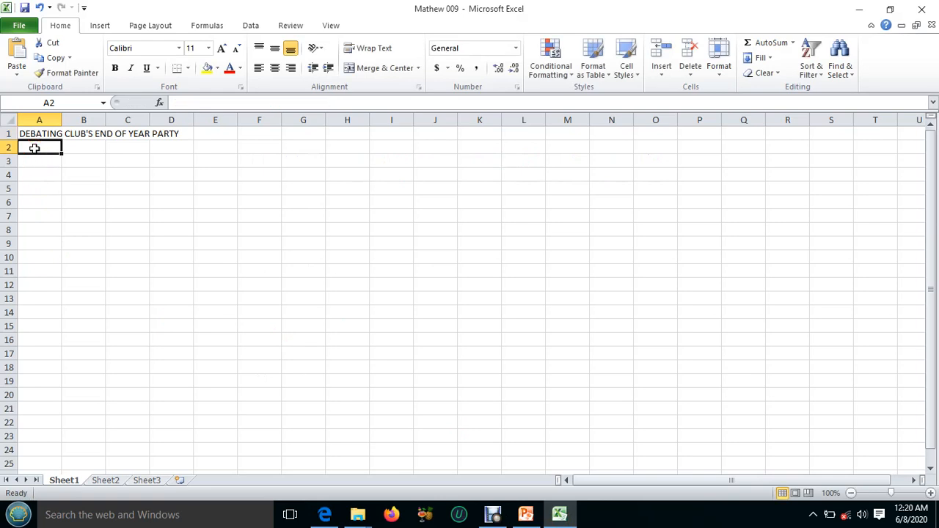
type("S")
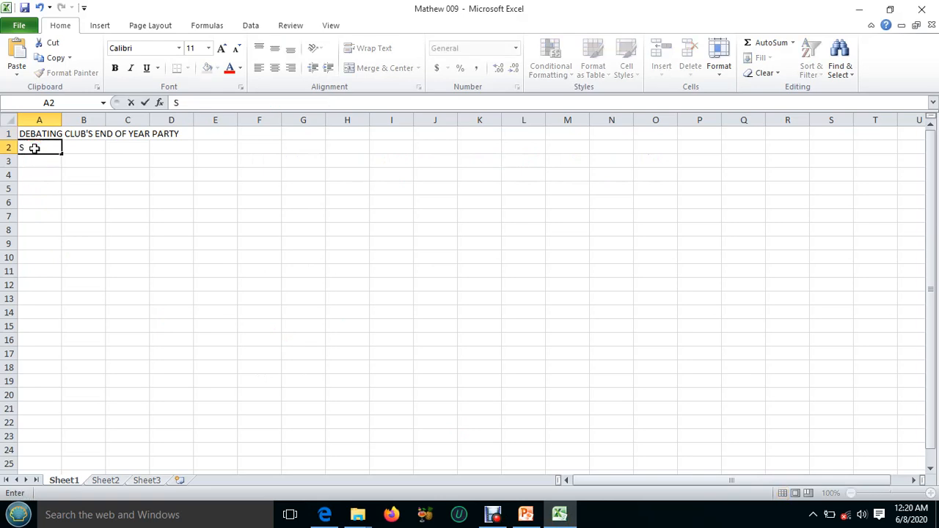
type("/N")
left_click(80, 148)
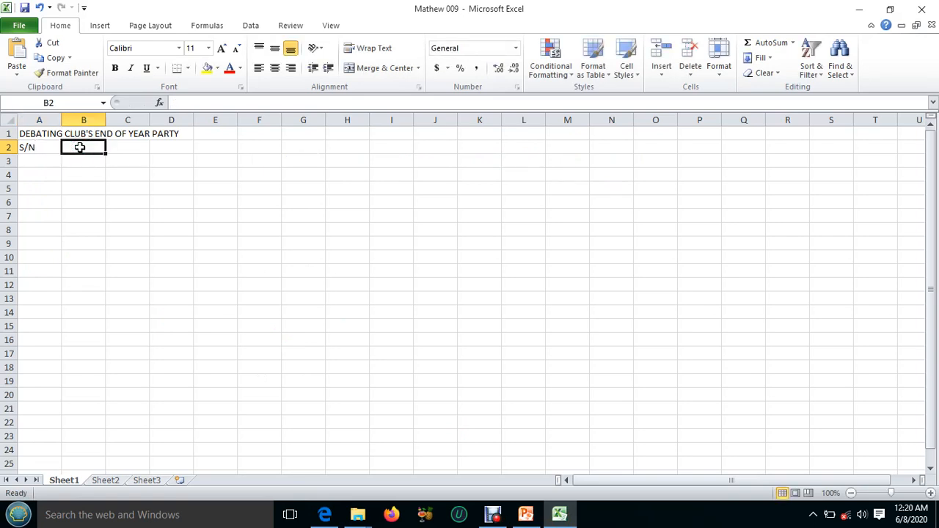
type("ITEM")
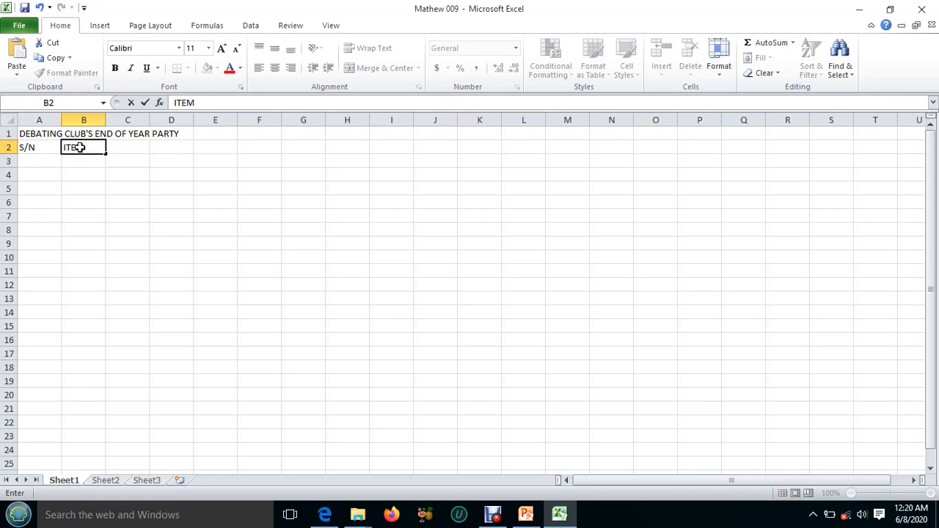
Enter the heading QUANTITY (KG) in cell C2 and widen column C to fit it.
left_click(117, 148)
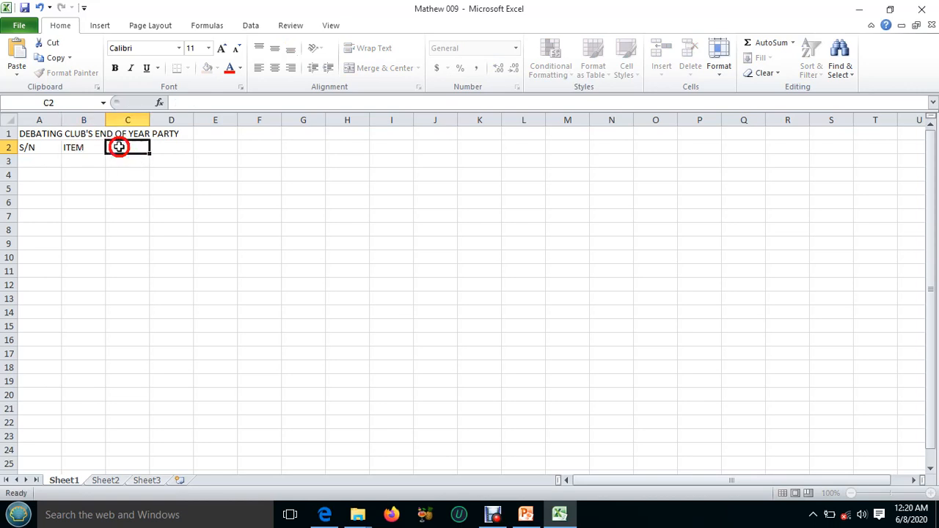
type("QU")
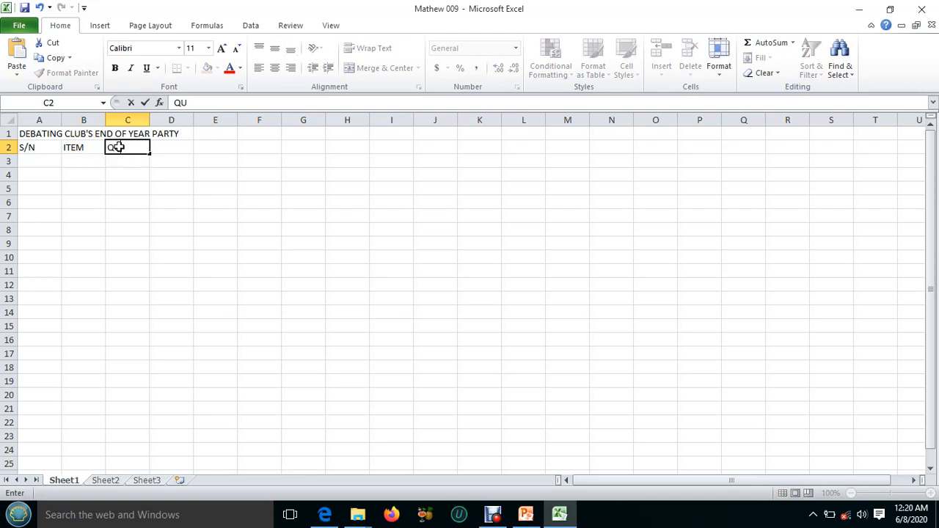
type("ANTITY (KG")
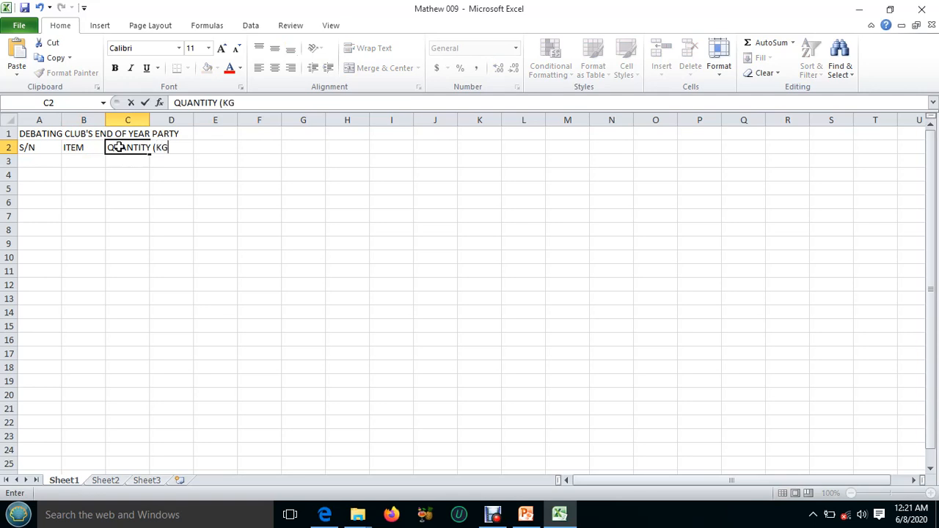
type(")")
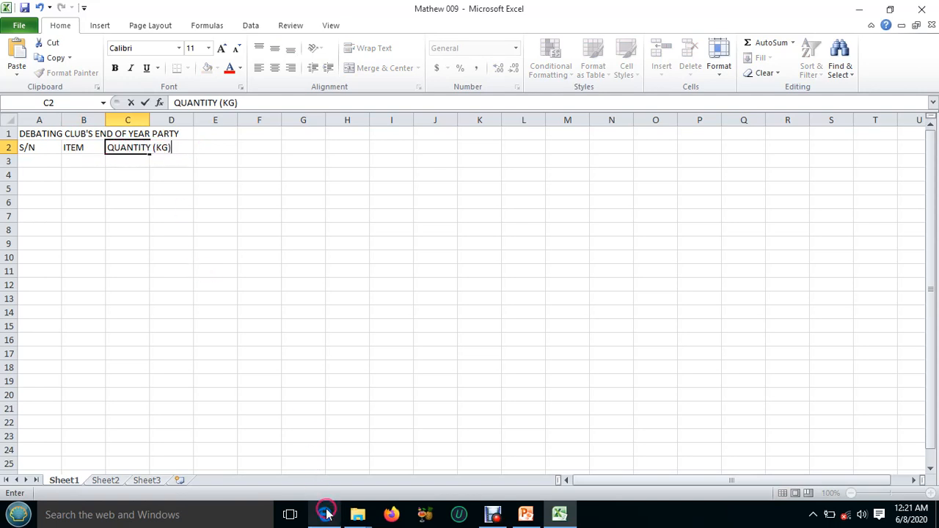
mouse_move(325, 514)
left_click(318, 463)
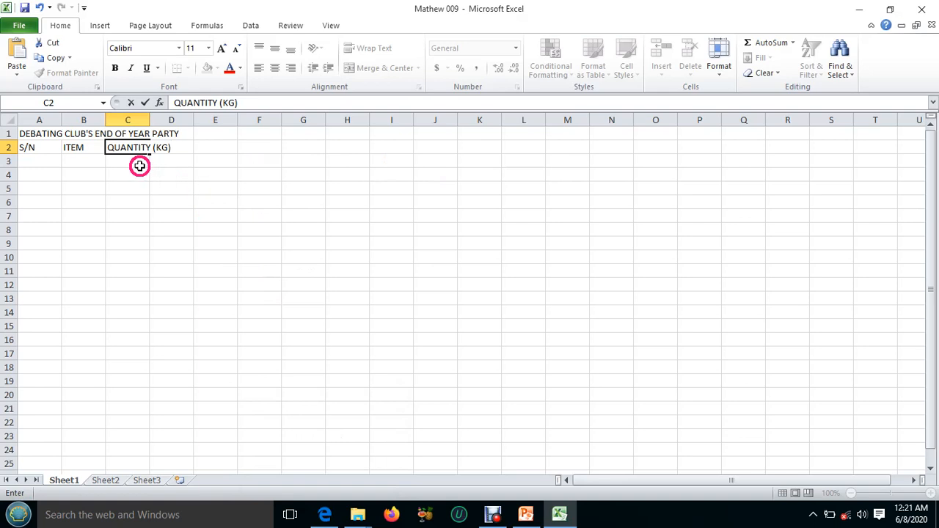
left_click(140, 168)
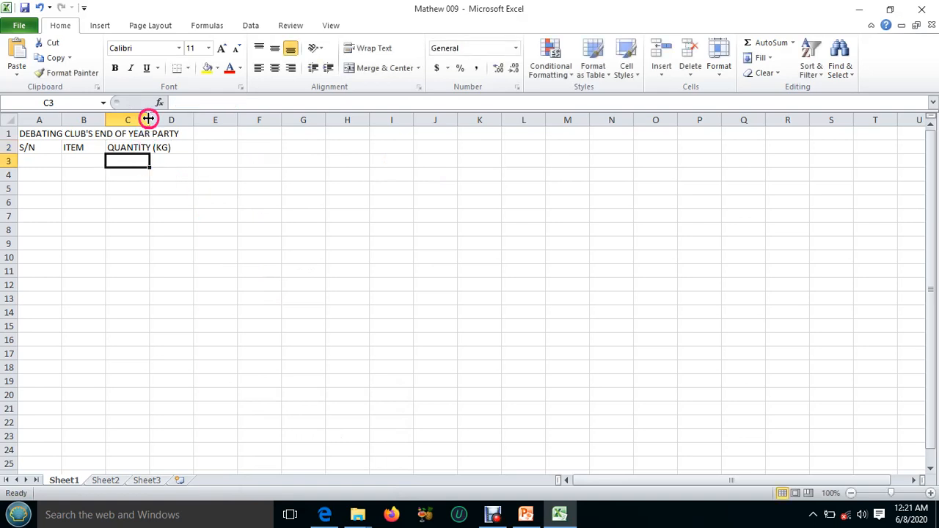
left_click_drag(148, 118, 174, 119)
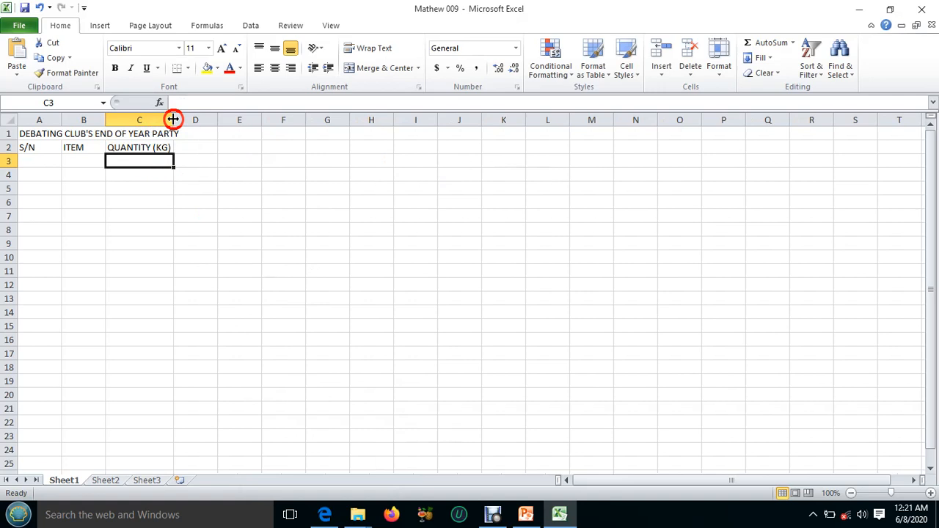
Enter the heading UNIT PRICE (SHS) in cell D2.
left_click(201, 145)
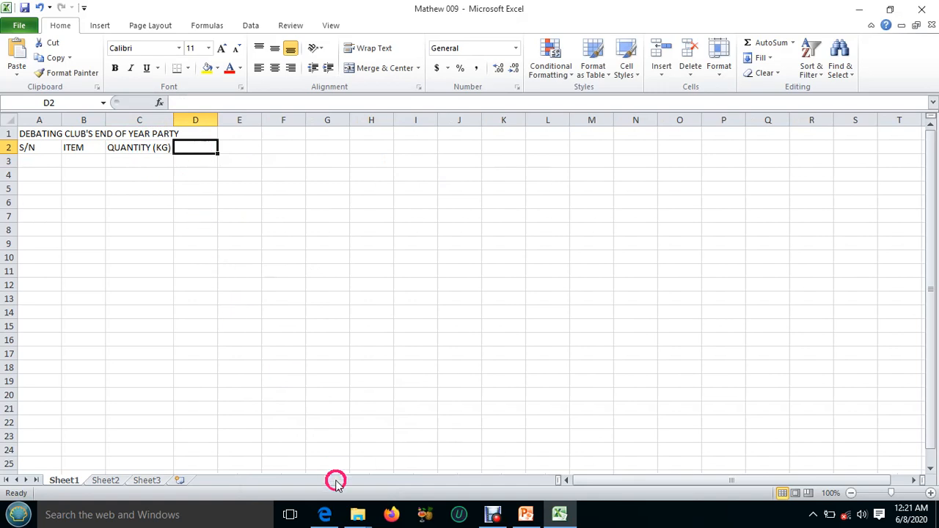
mouse_move(332, 517)
mouse_move(331, 455)
type("UNIT ")
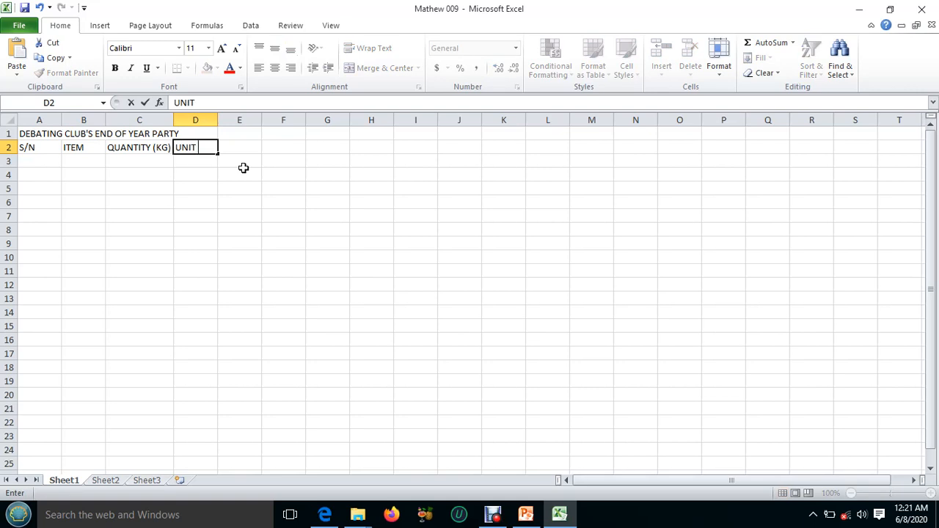
type("PRICE (SHS)")
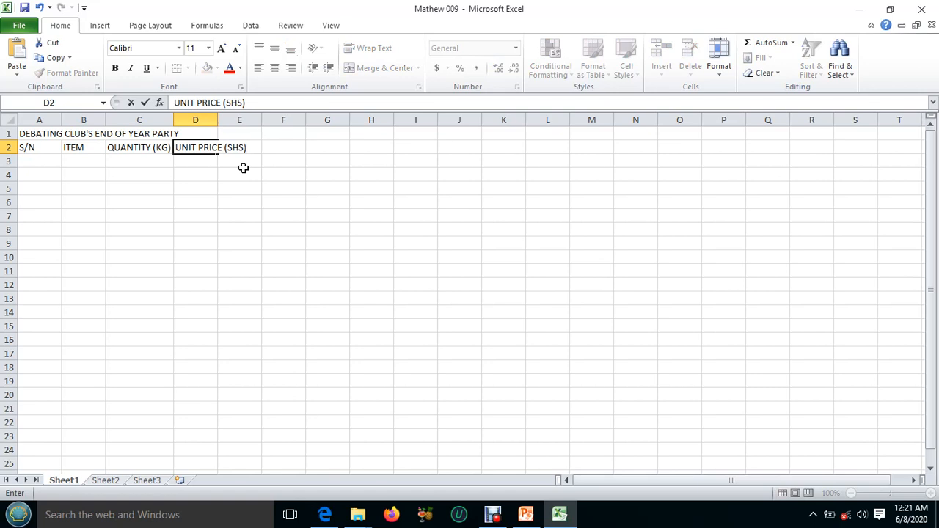
left_click(210, 159)
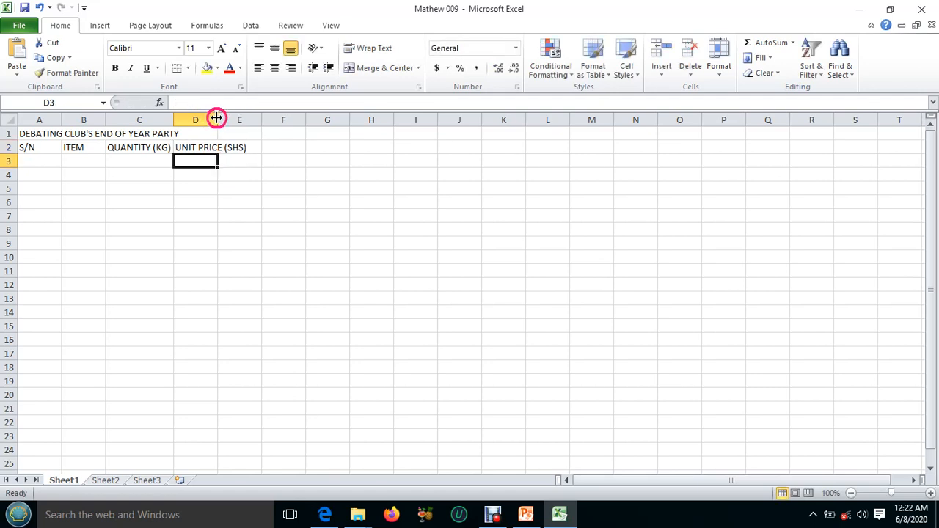
Widen column D to fit the UNIT PRICE (SHS) heading.
left_click_drag(217, 118, 256, 119)
left_click(288, 160)
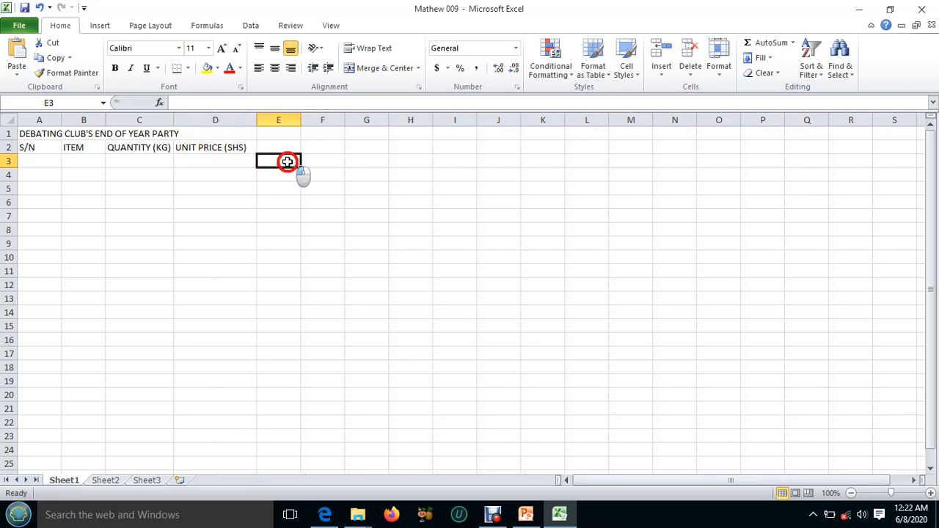
Enter the heading TOTAL COST (SHS) in cell E2 and widen column E to fit it.
left_click(287, 148)
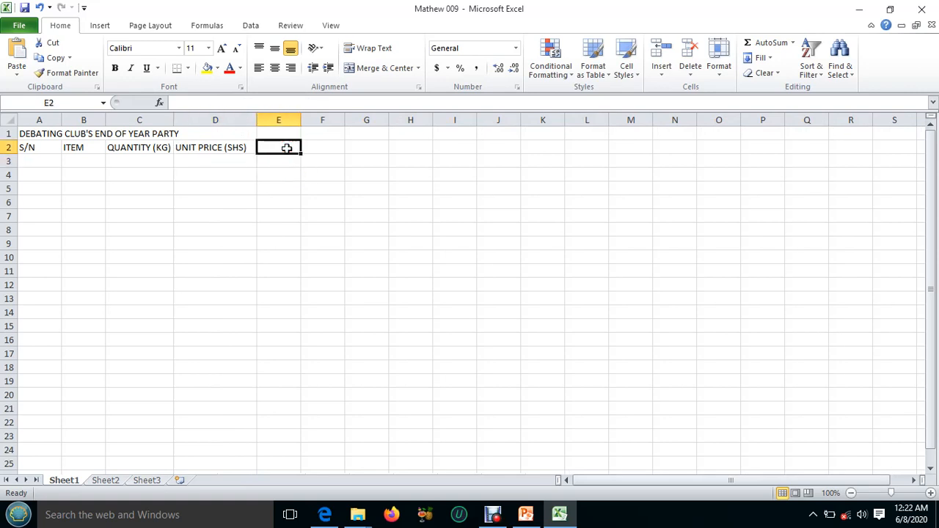
type("TO")
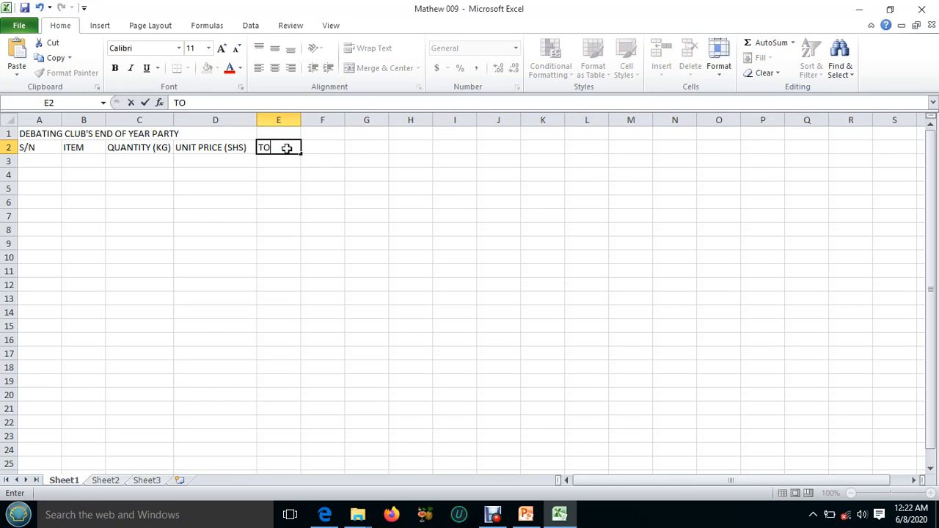
type("I")
type("A")
type("L")
type(" CO")
type("ST")
type(" (")
type("SH")
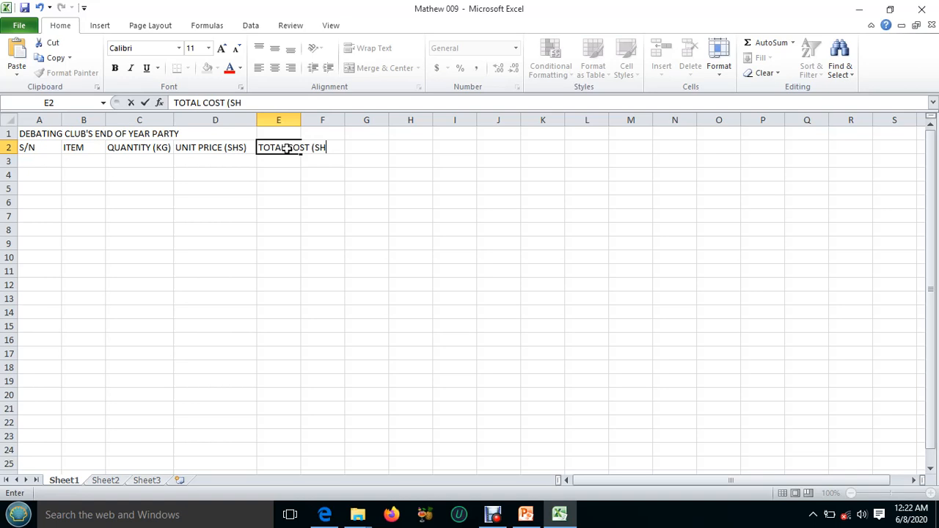
type("S)")
left_click(283, 159)
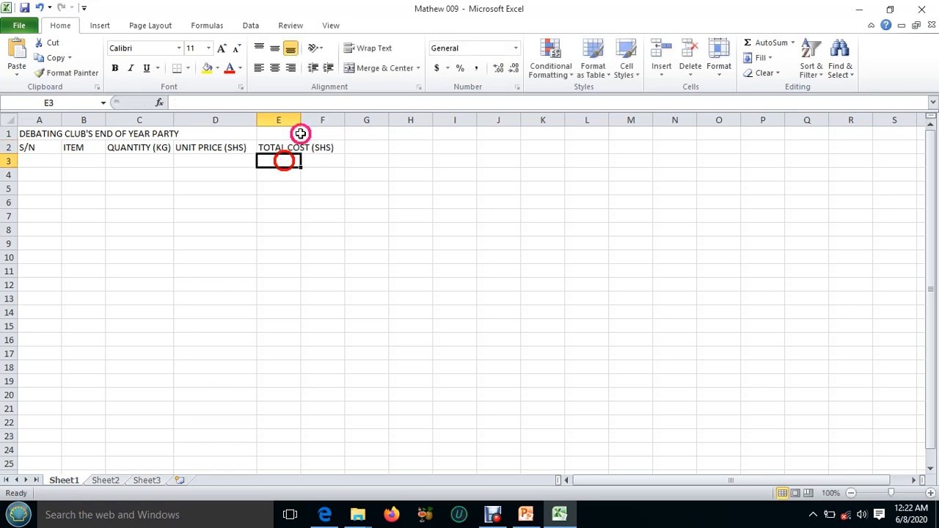
left_click_drag(301, 118, 345, 117)
Enter the heading DISCOUNT in cell F2 and widen column F to fit it.
left_click(374, 148)
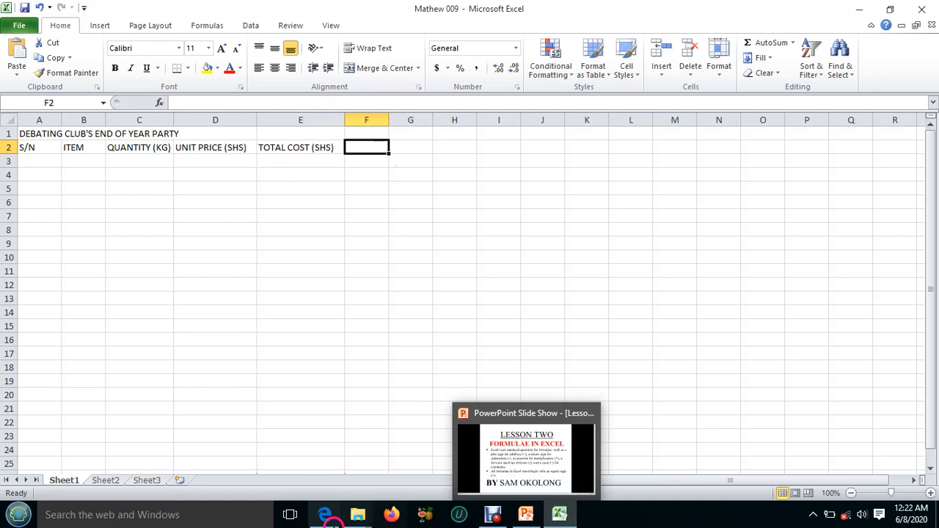
mouse_move(328, 483)
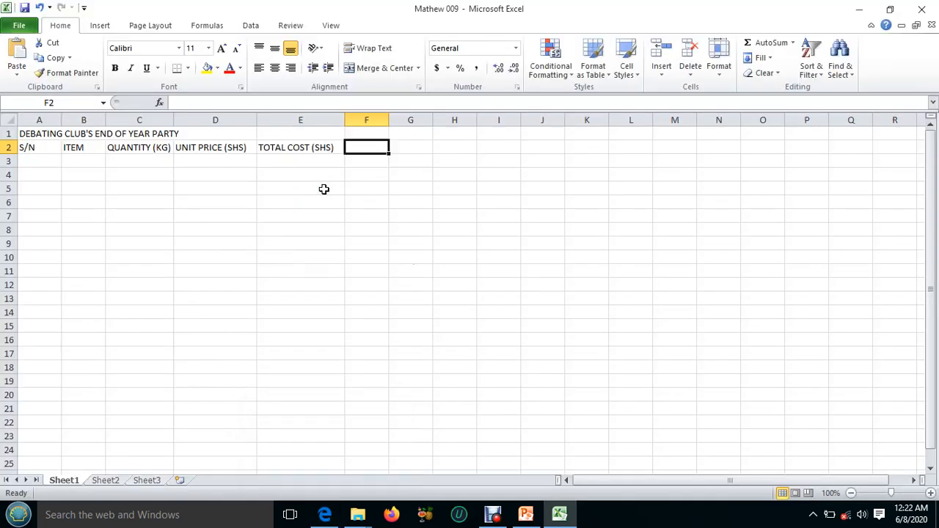
type("DISC")
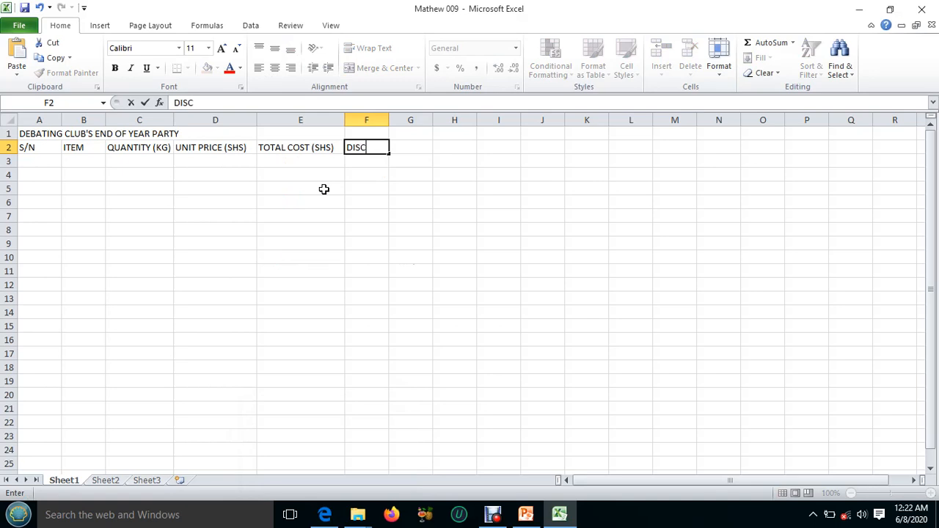
type("OUNT")
left_click(371, 164)
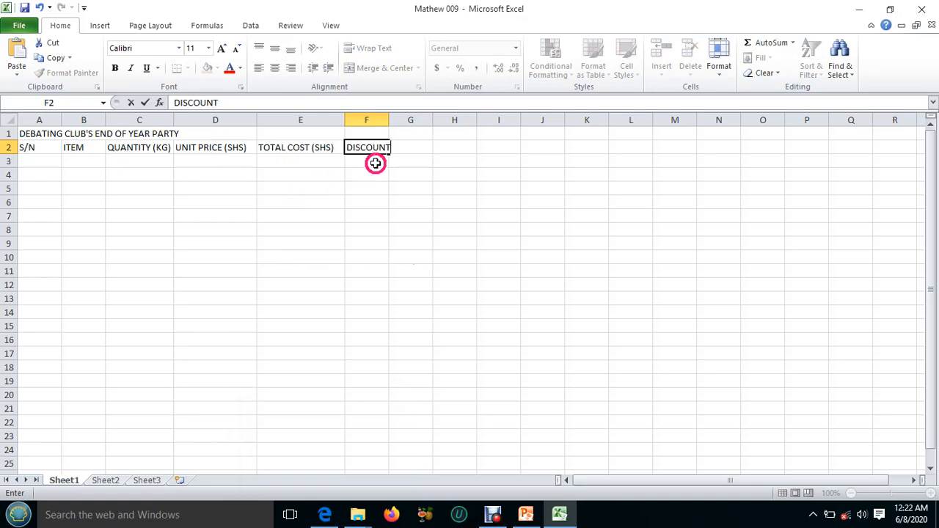
left_click_drag(389, 114, 395, 115)
Enter the heading DISCOUNTED PRICE in cell G2 and widen column G to fit it.
left_click(429, 147)
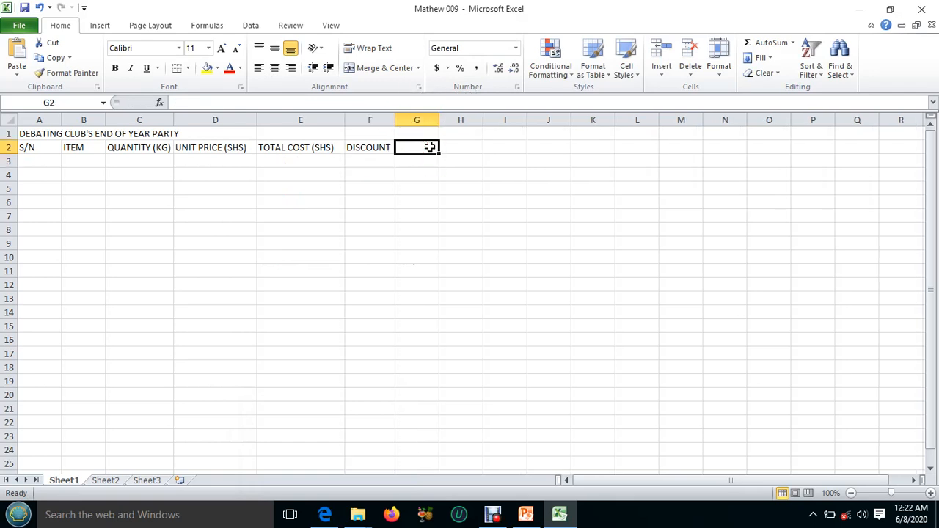
type("DISCOUNTED PRICE")
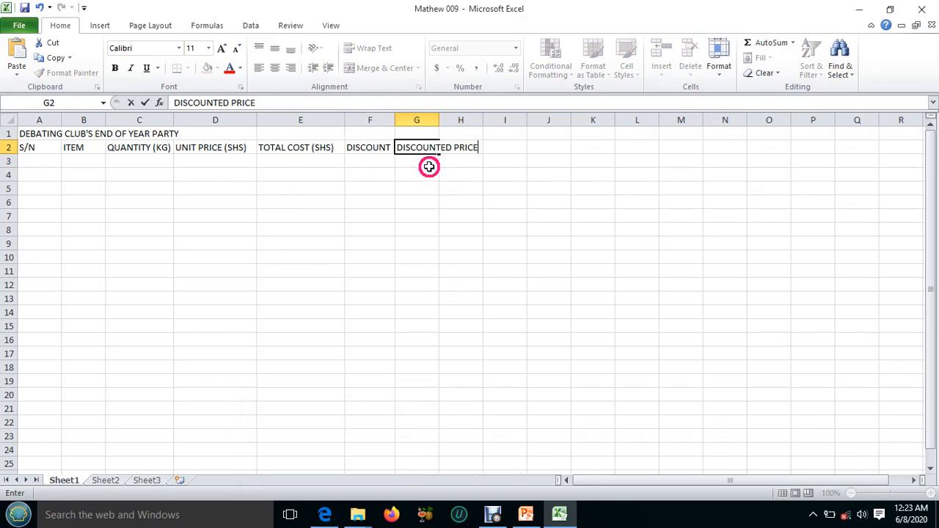
left_click(428, 162)
left_click_drag(438, 118, 483, 124)
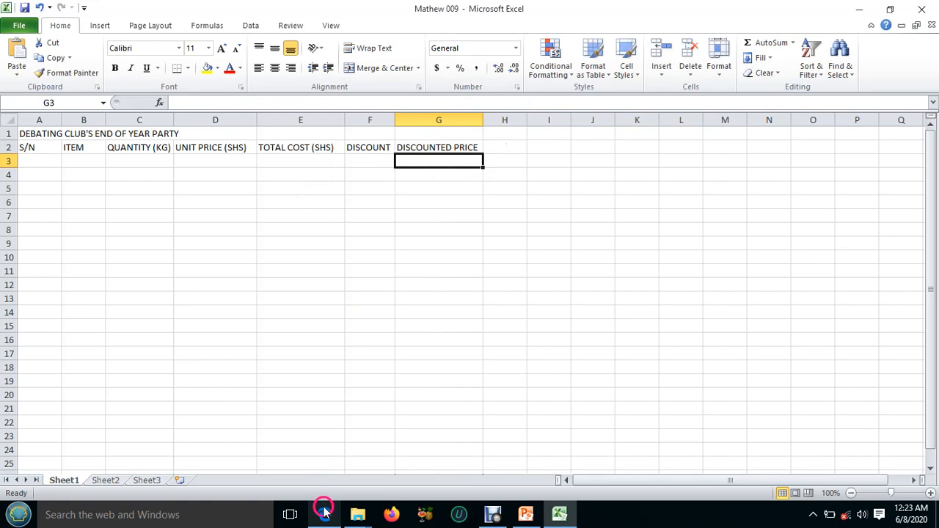
Compare the headings with the budget table in the lesson PDF, and merge and center the workbook title across cells A1 to G1.
mouse_move(323, 514)
left_click(330, 455)
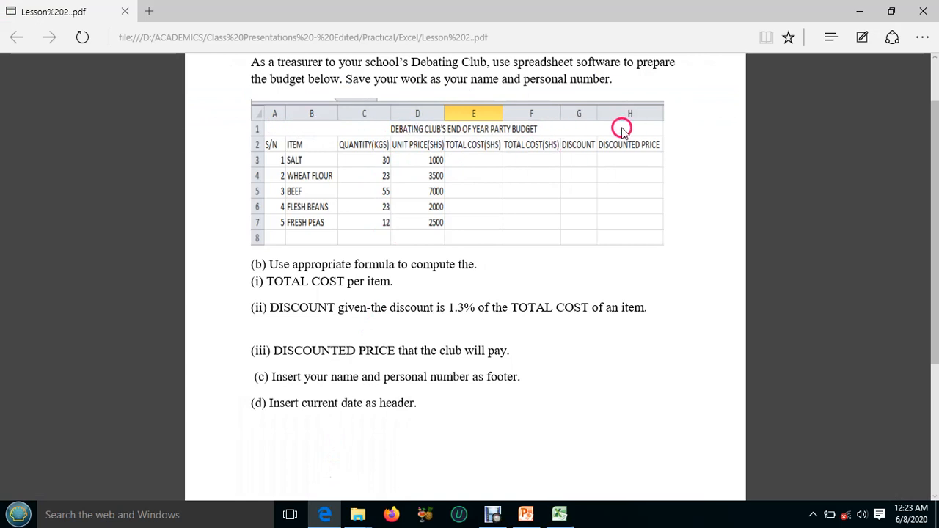
left_click(329, 515)
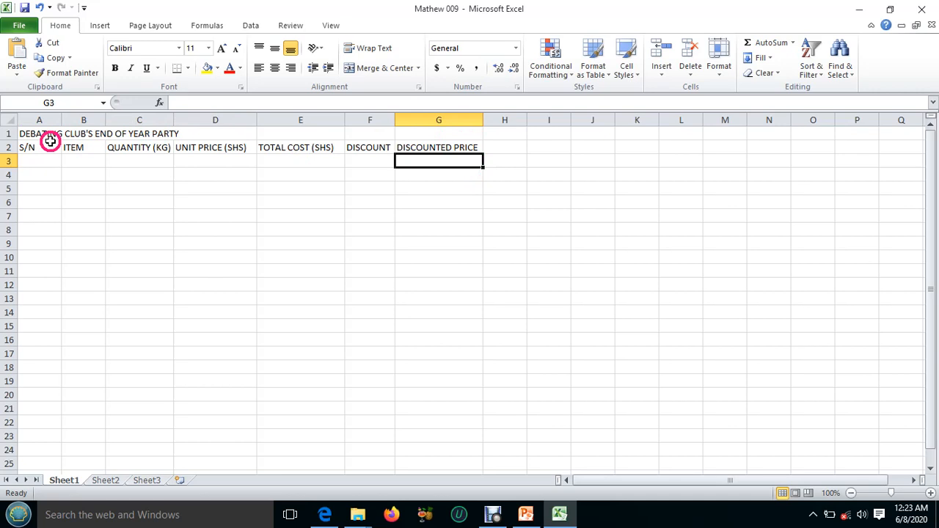
left_click_drag(24, 132, 445, 135)
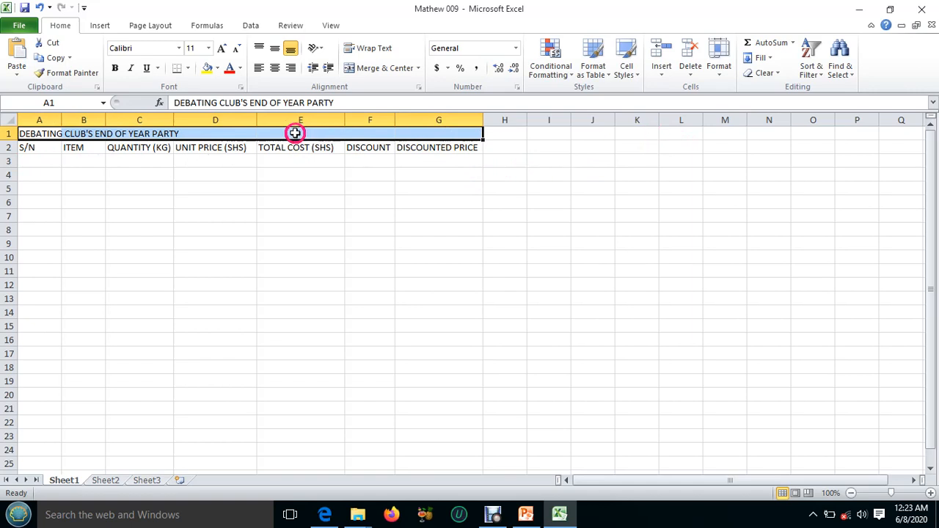
left_click(368, 71)
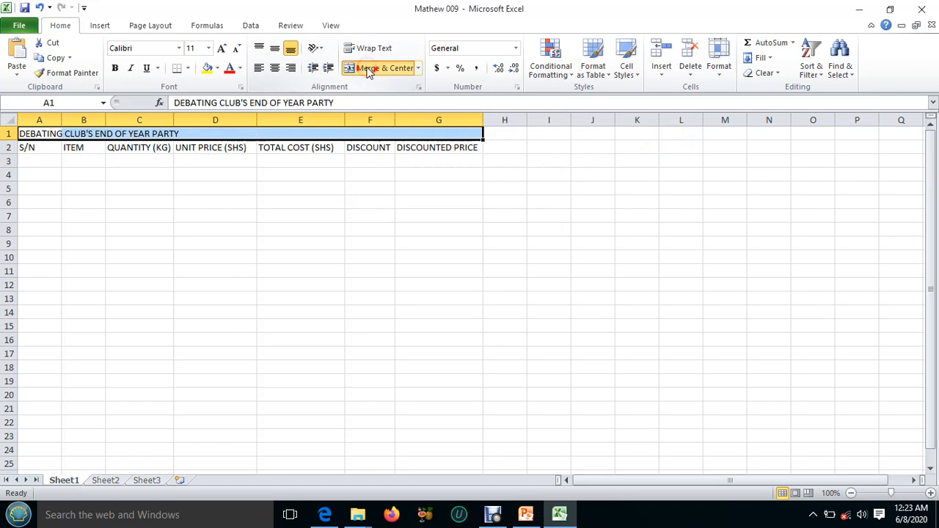
left_click(353, 152)
left_click(306, 150)
left_click(205, 136)
left_click(154, 150)
left_click(77, 150)
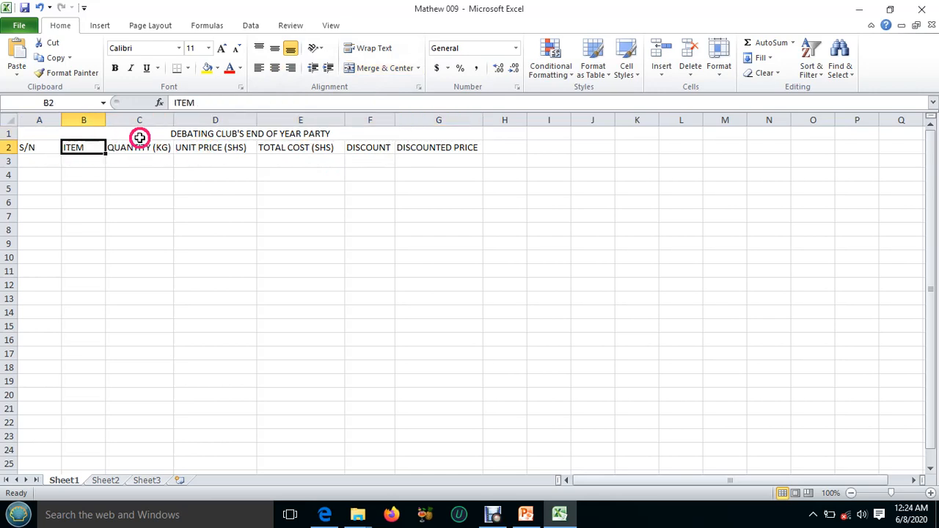
Make the merged title DEBATING CLUB'S END OF YEAR PARTY in row 1 bold.
left_click(161, 135)
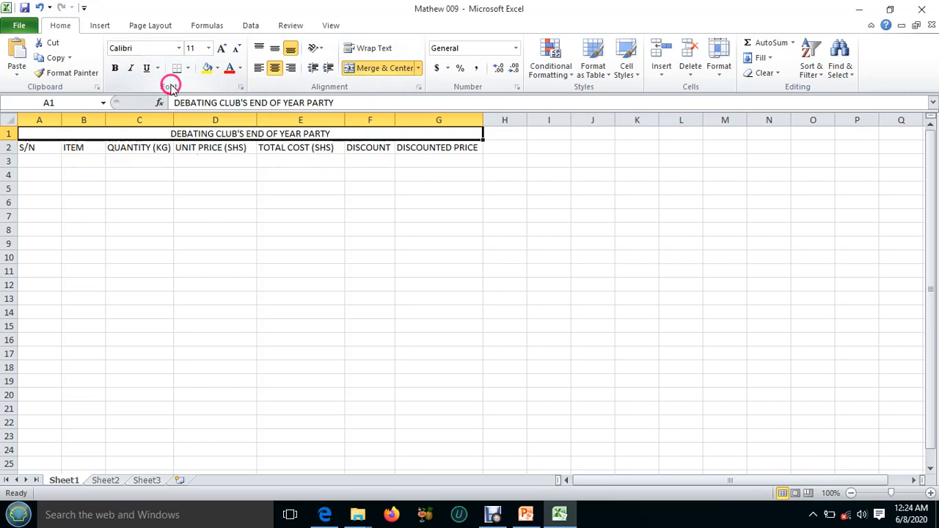
left_click(114, 68)
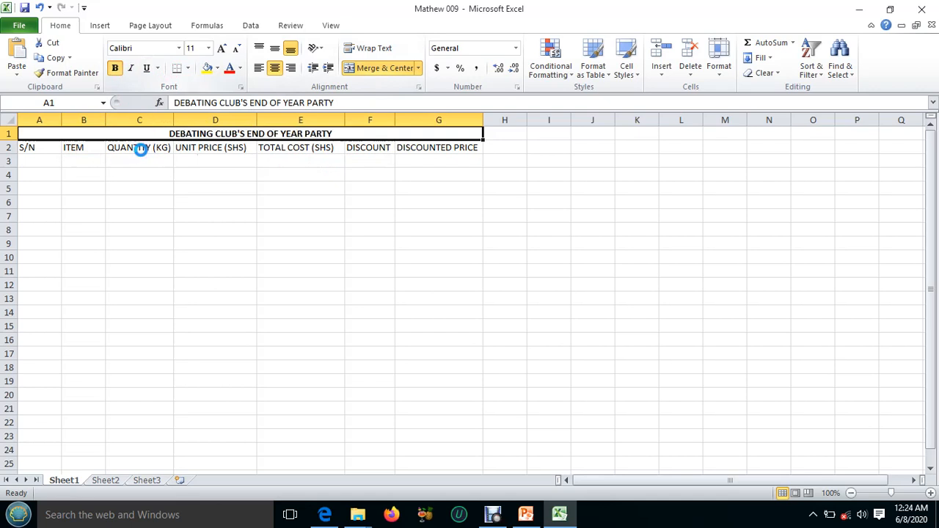
left_click(156, 160)
Check the budget rows in the lesson PDF and enter the serial numbers 1 to 5 in cells A3 to A7 of the workbook.
left_click(68, 165)
left_click(34, 161)
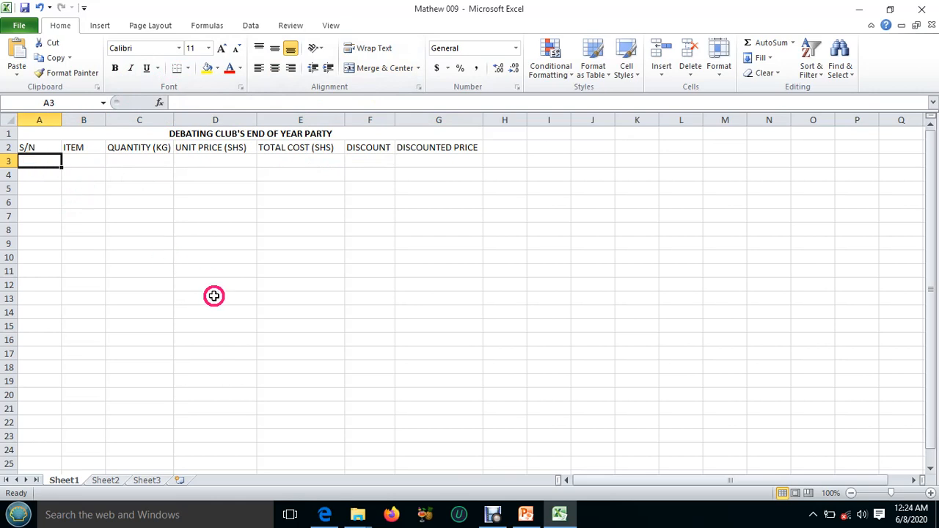
left_click(326, 515)
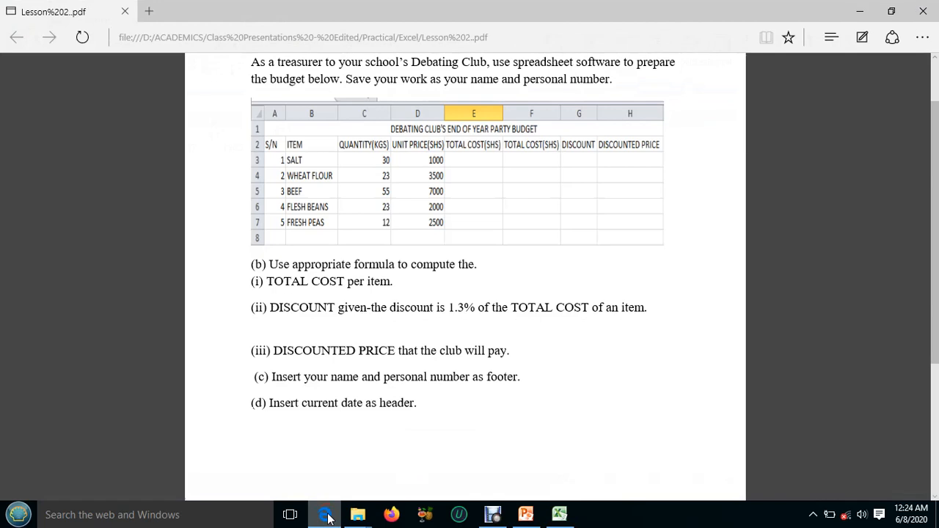
left_click(326, 516)
left_click(39, 168)
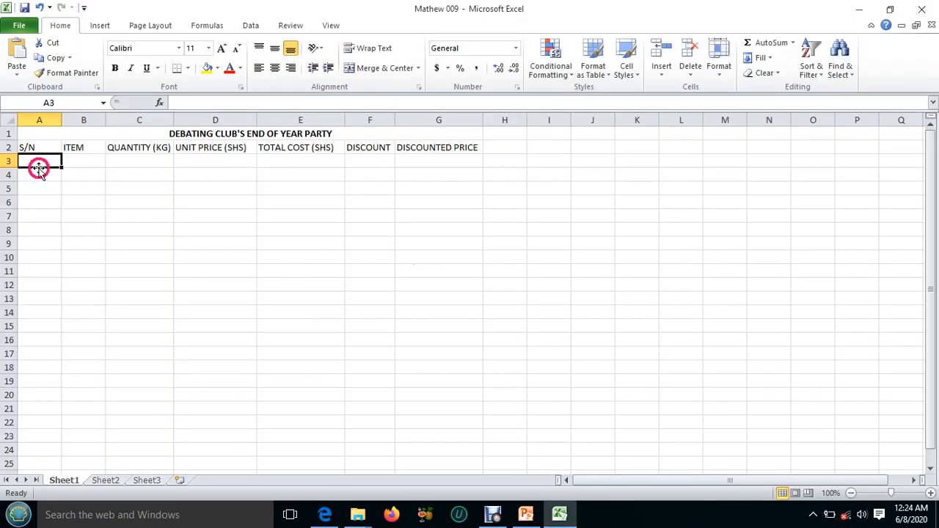
type("1")
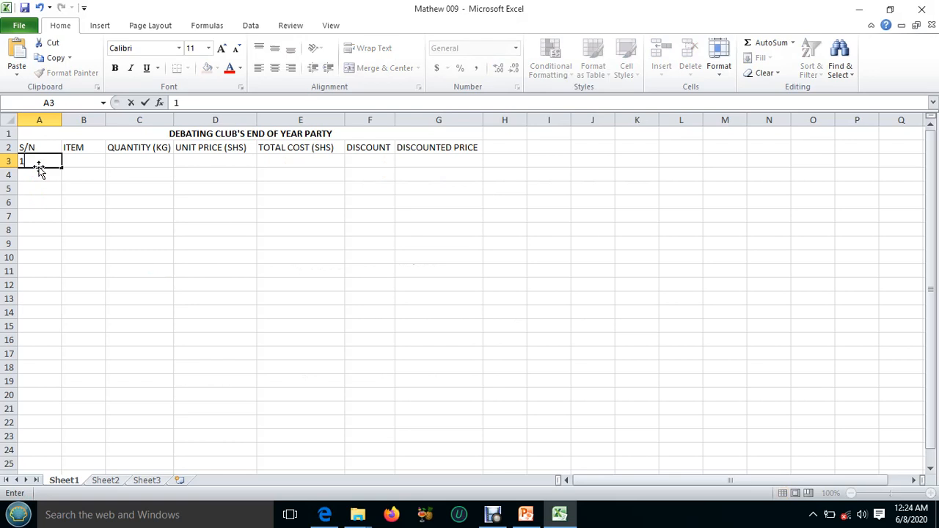
key("Return")
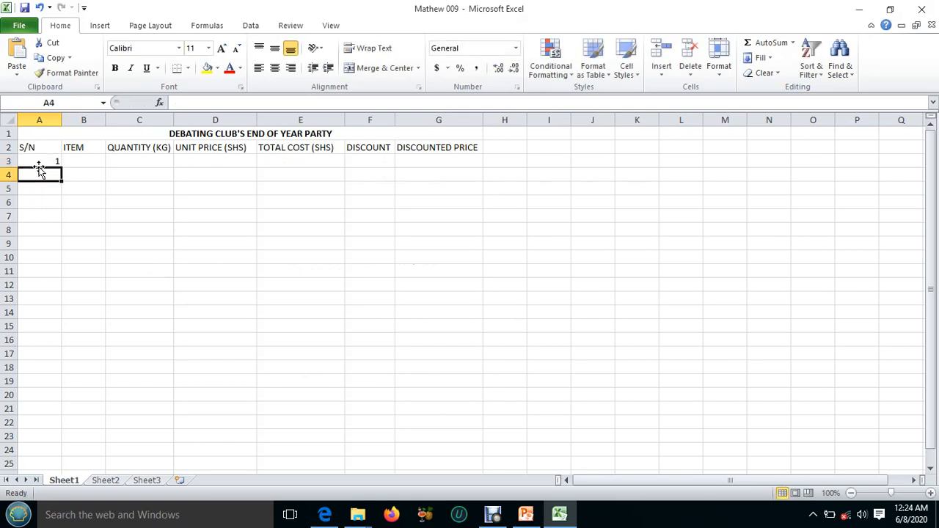
type("2")
key("Return")
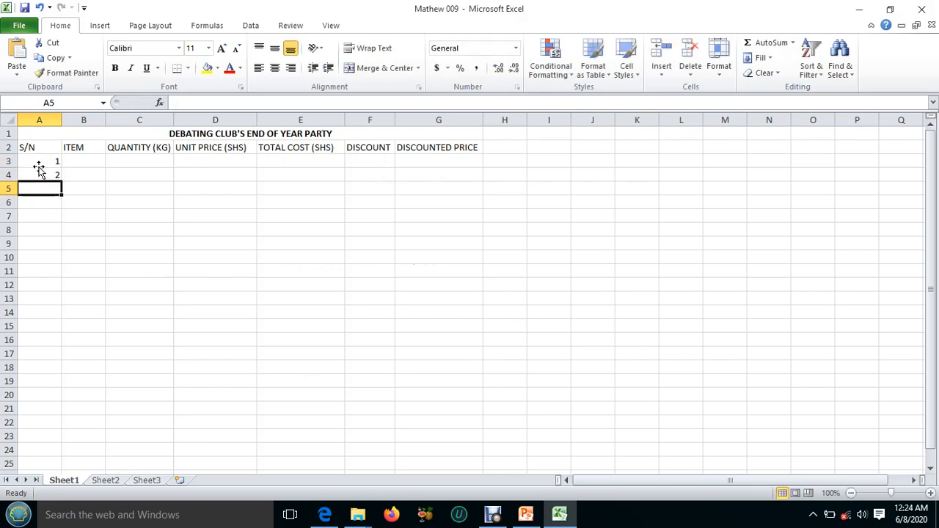
type("3")
key("Return")
type("4")
key("Return")
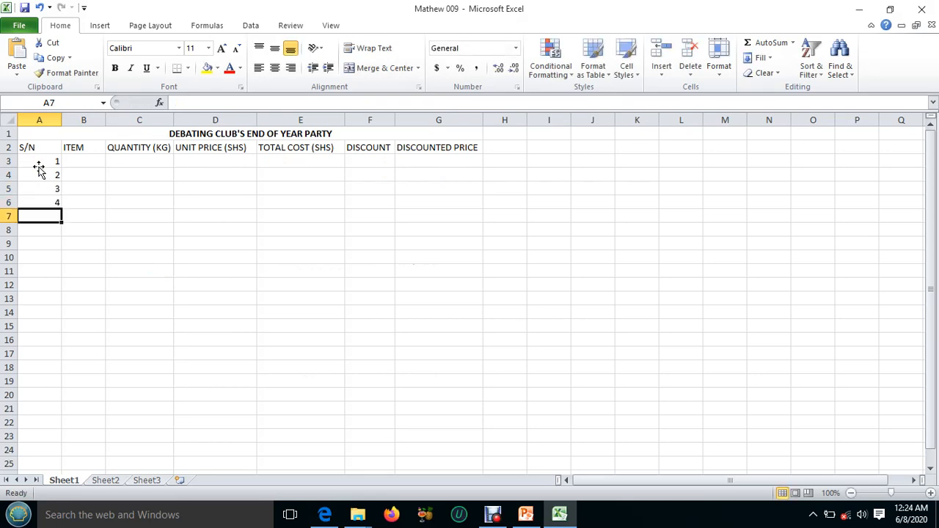
type("5")
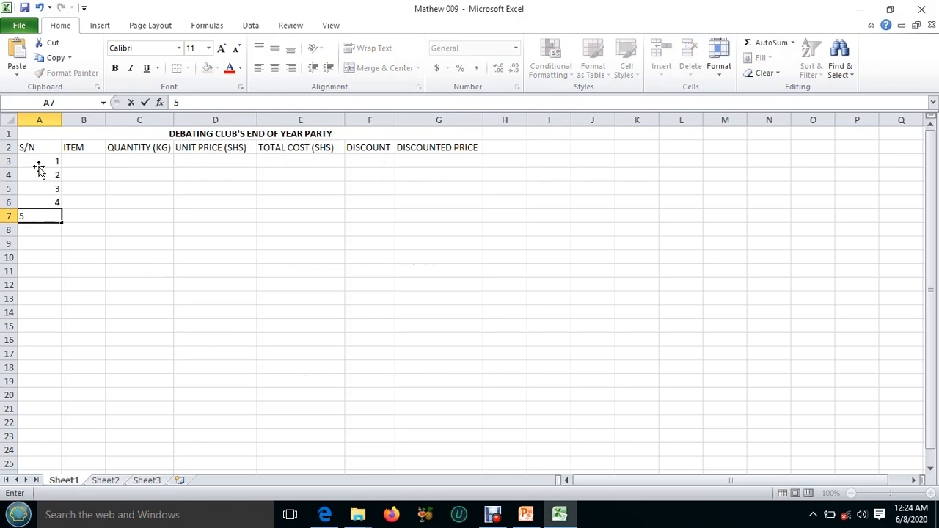
left_click(89, 161)
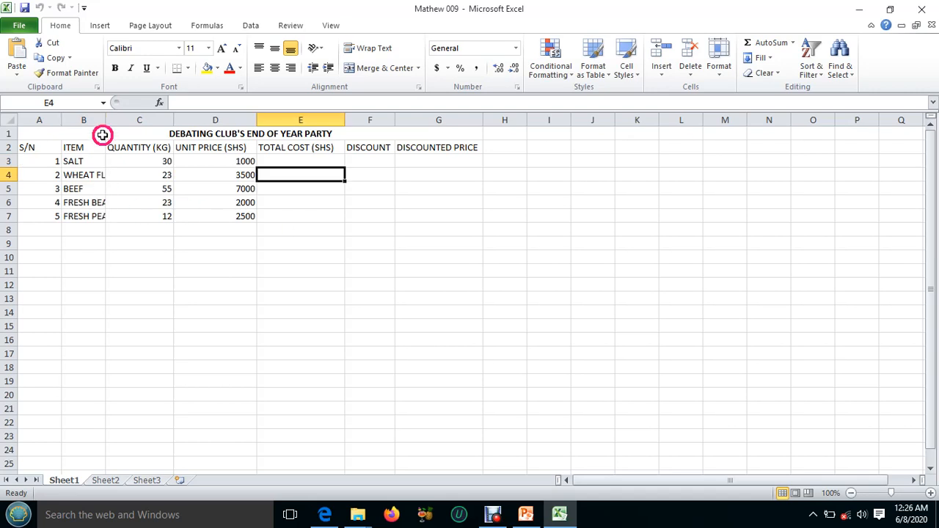
Widen column B until the longest item name, WHEAT FLOUR, fits.
left_click_drag(105, 120, 120, 118)
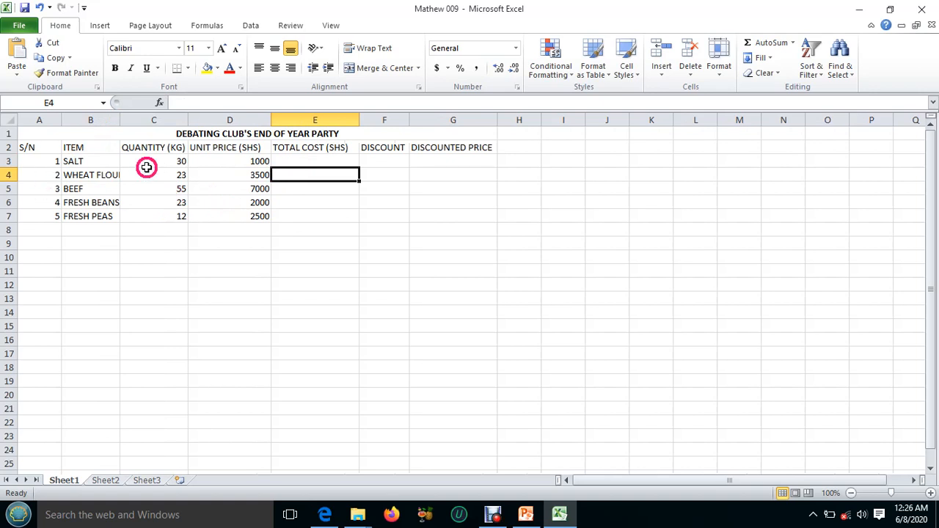
left_click_drag(120, 120, 135, 120)
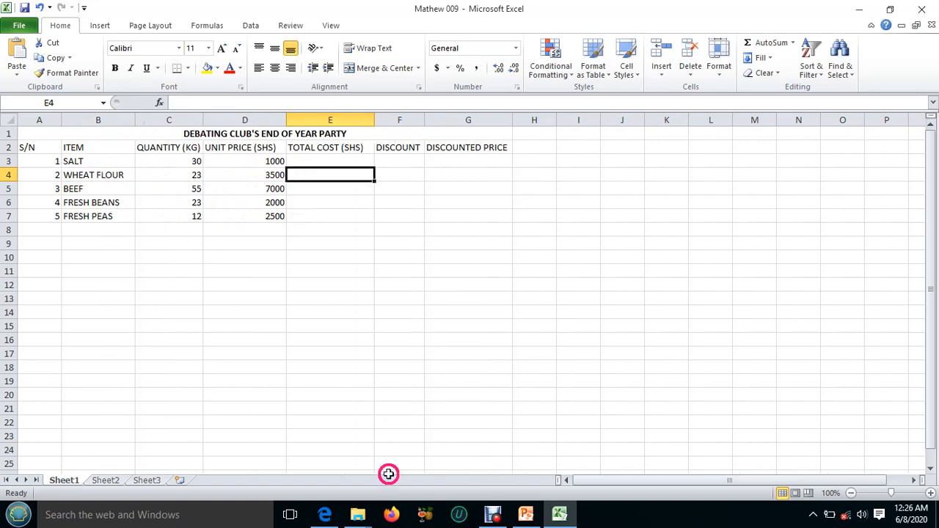
Check the total cost task in the lesson PDF and enter the formula =C3*D3 in cell E3 of the workbook.
mouse_move(330, 516)
mouse_move(339, 481)
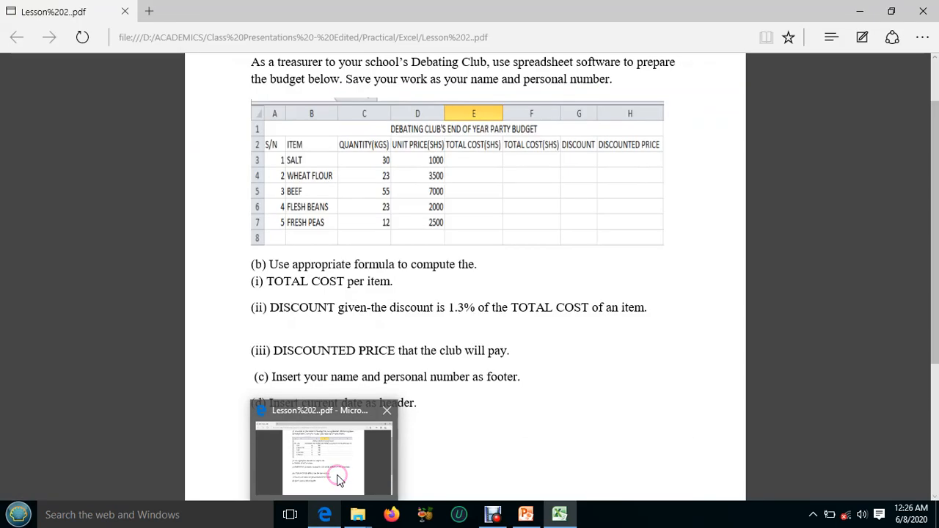
left_click(340, 481)
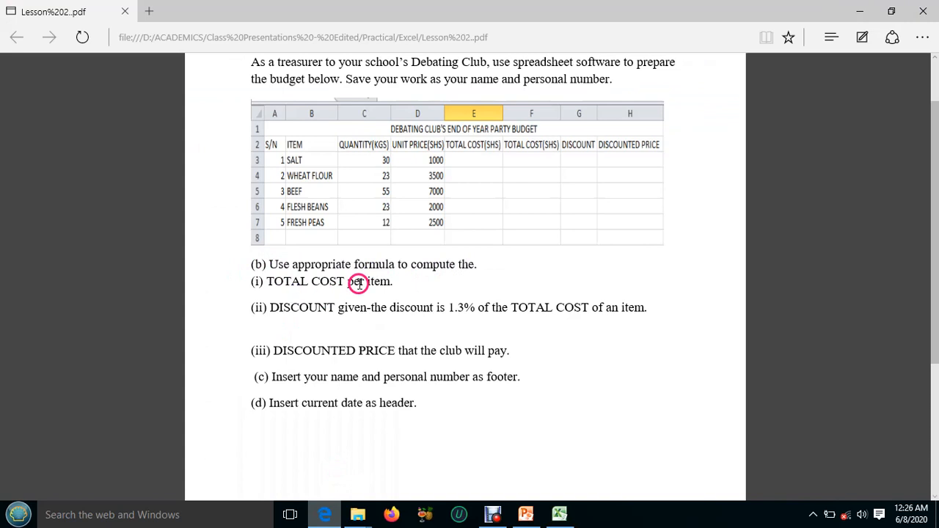
left_click(561, 513)
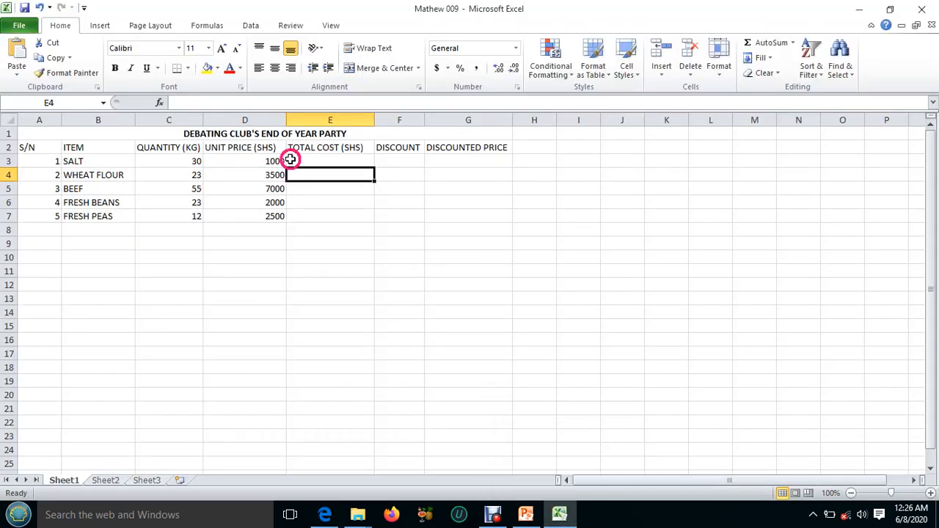
left_click(320, 163)
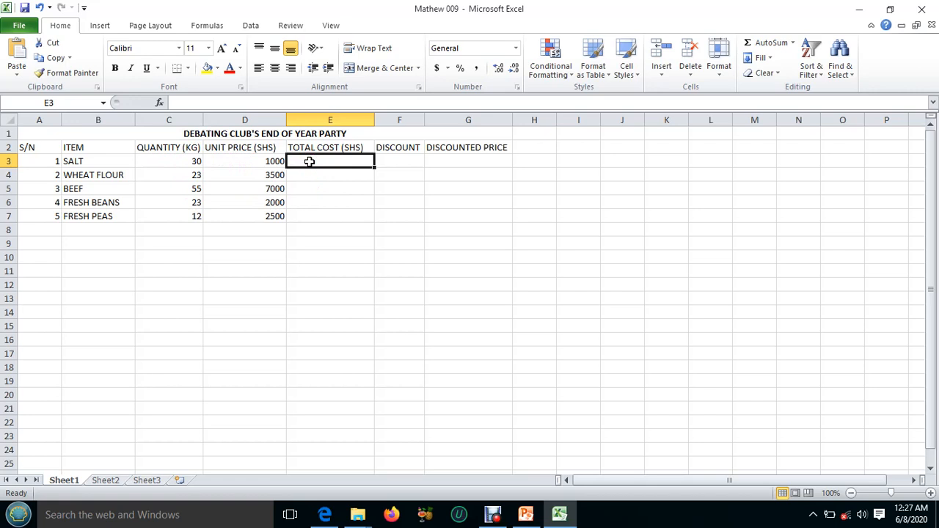
type("=C")
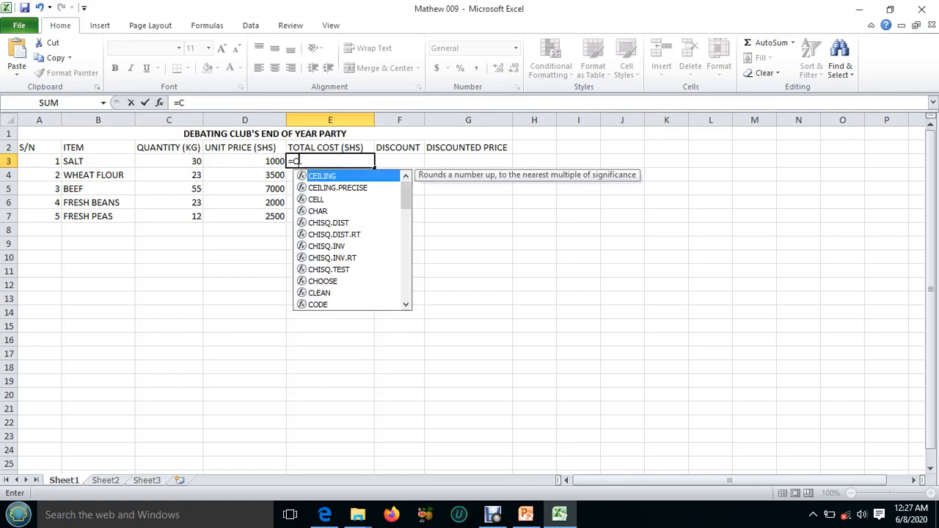
type("3")
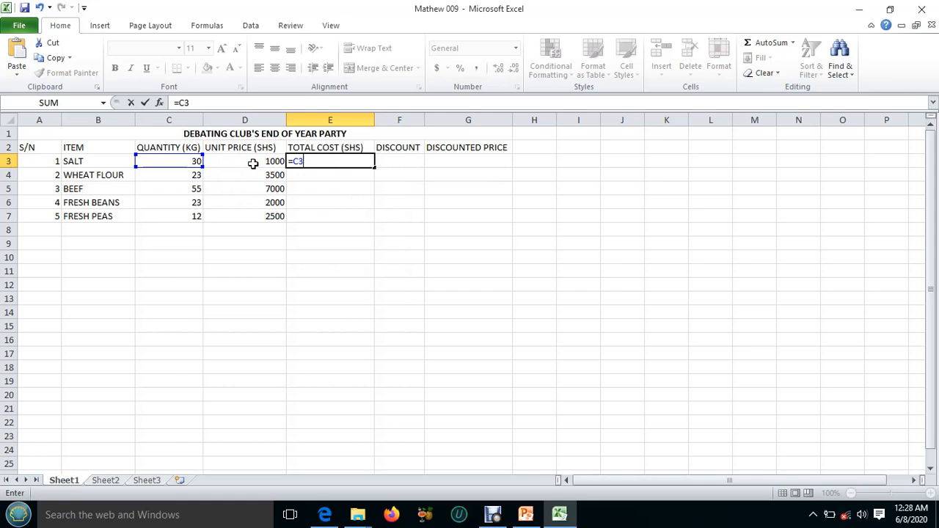
type("*")
type("D3")
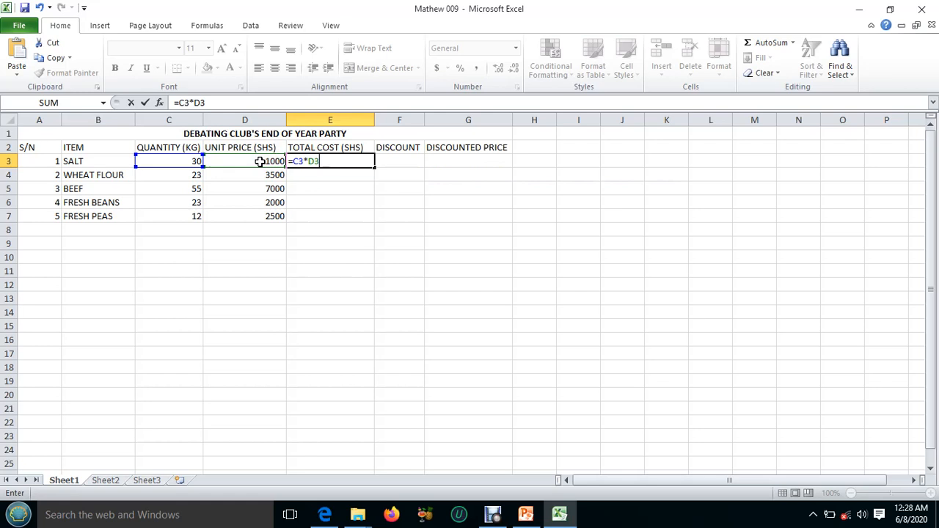
key("Return")
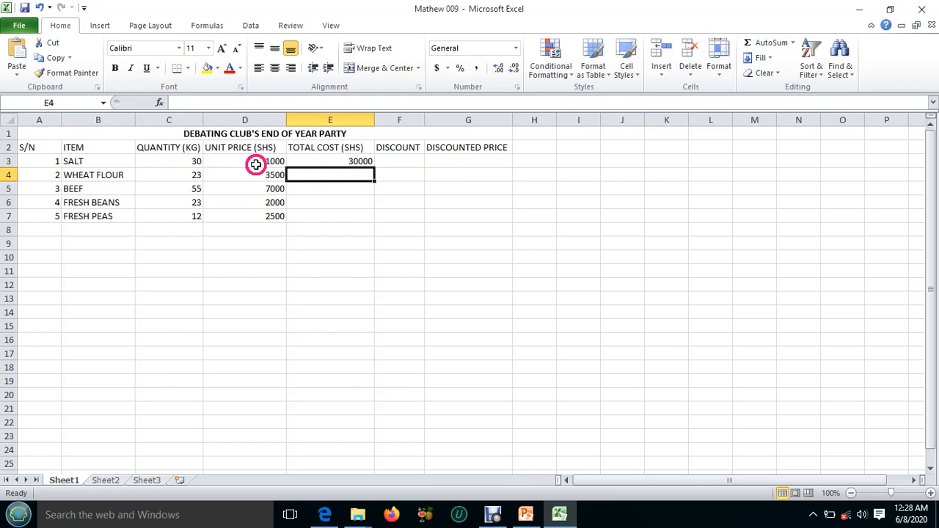
Fill the TOTAL COST formula from E3 down to E7 for the remaining items.
left_click(345, 161)
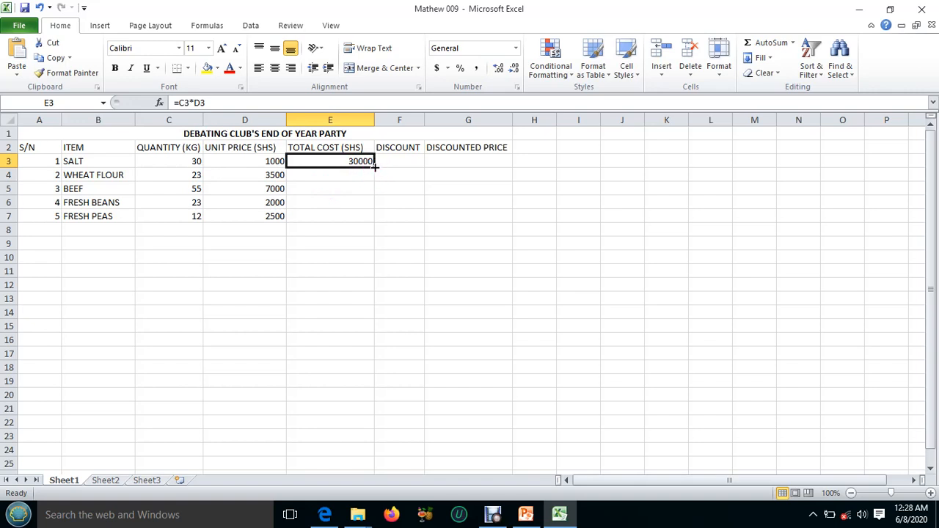
left_click_drag(374, 168, 374, 167)
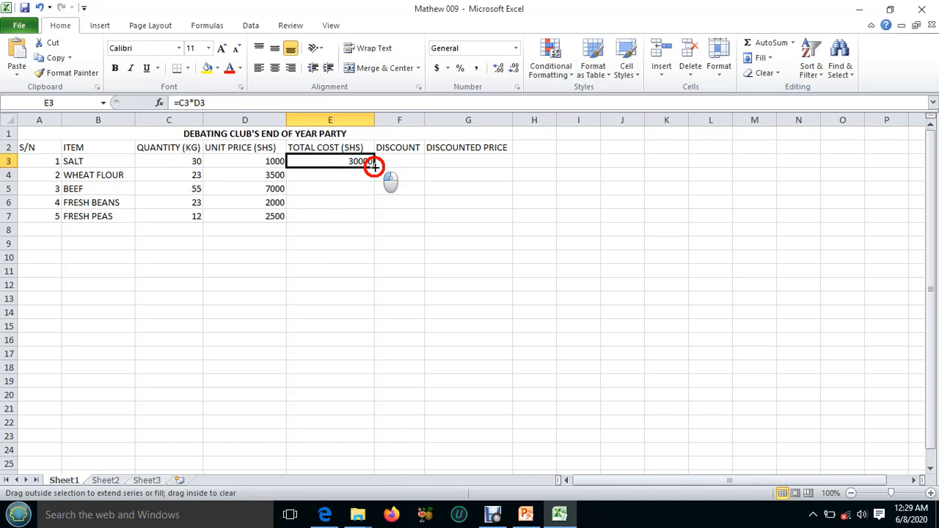
left_click_drag(375, 167, 371, 219)
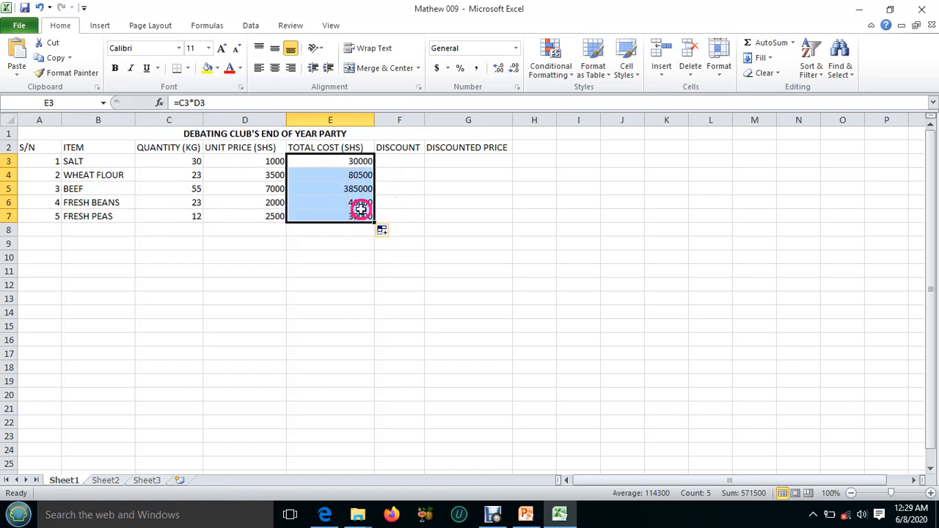
Check the discount rate in the lesson PDF and compute the discounts in F3 to F7 of the workbook, filling down =1.3%*E3.
left_click(394, 161)
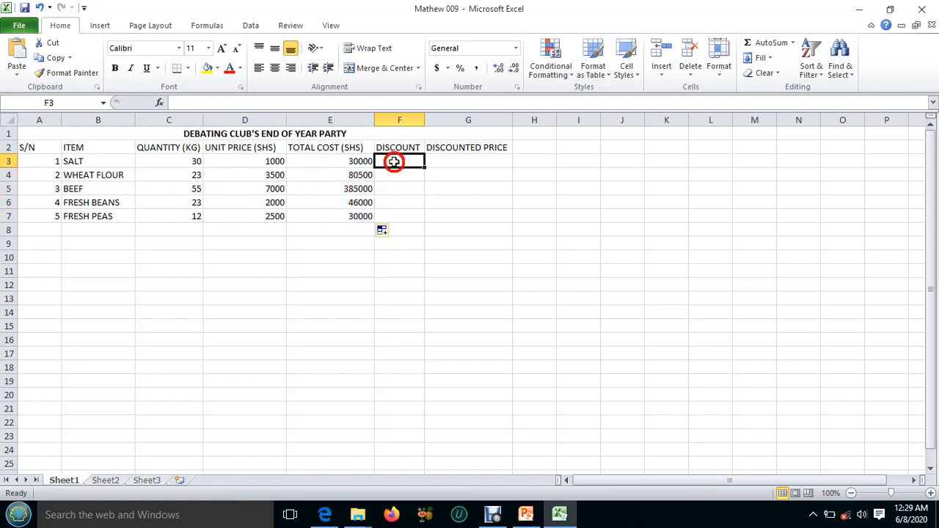
left_click(559, 516)
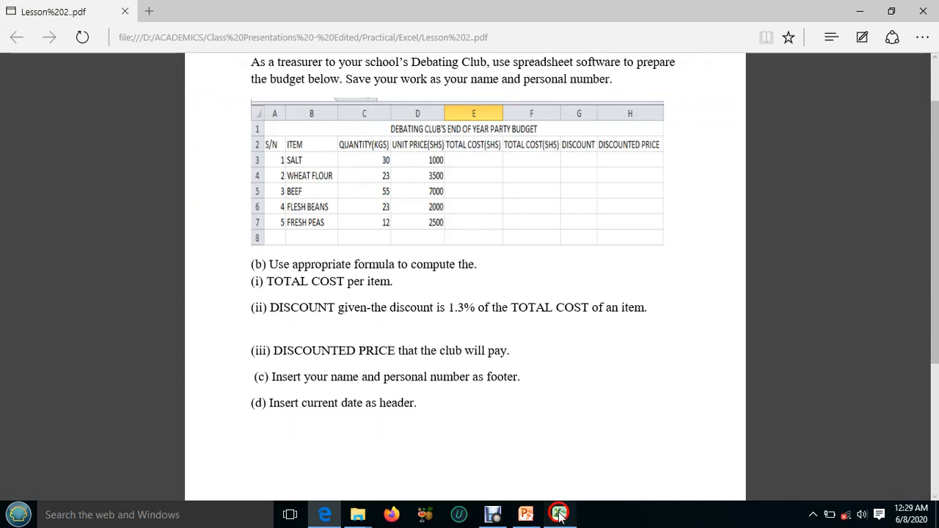
left_click(560, 515)
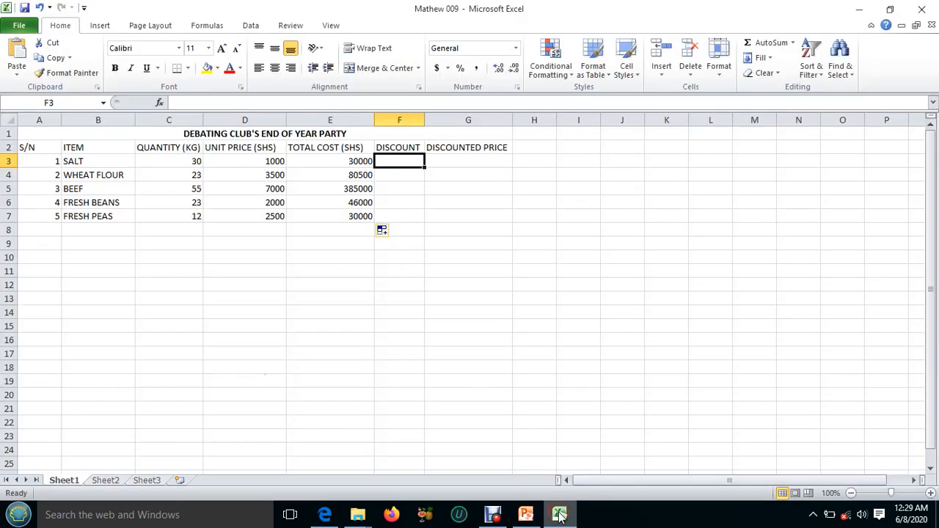
left_click(388, 161)
type("=")
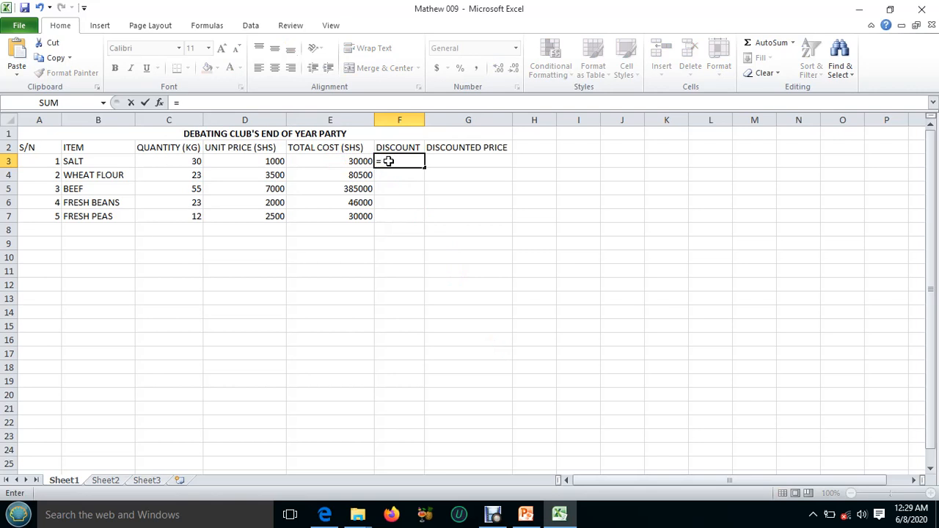
type("1")
type(".3%*")
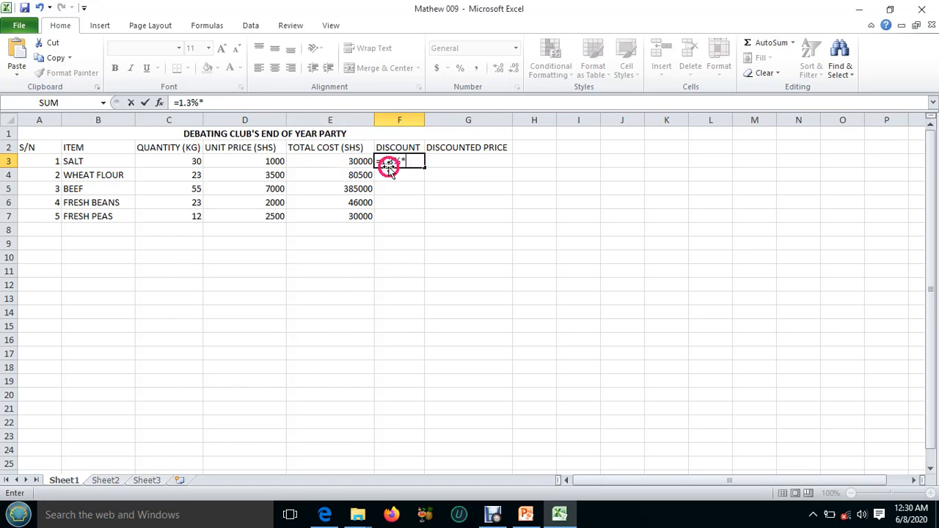
left_click(352, 162)
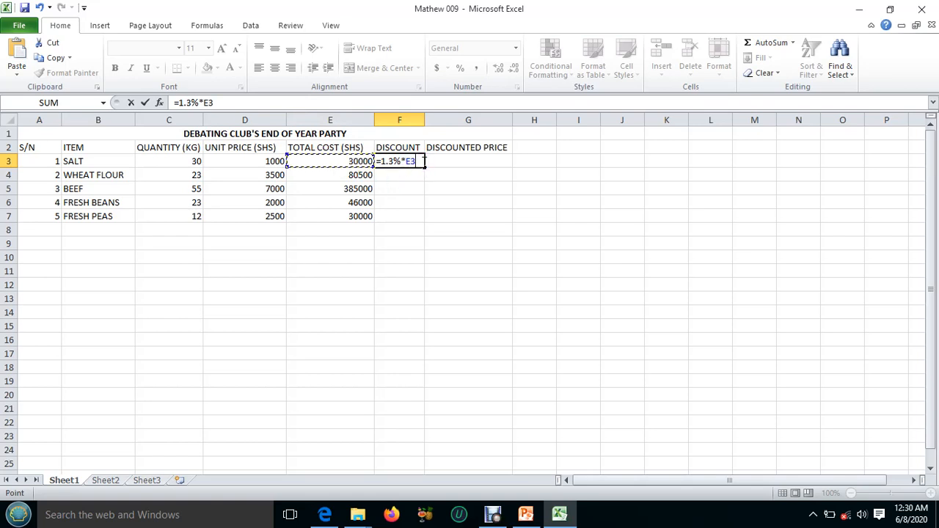
key("Return")
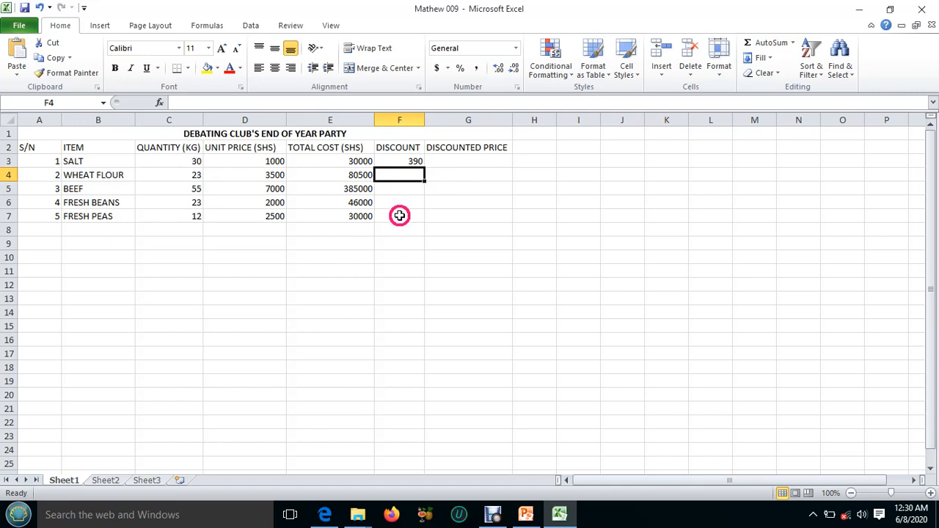
left_click(407, 160)
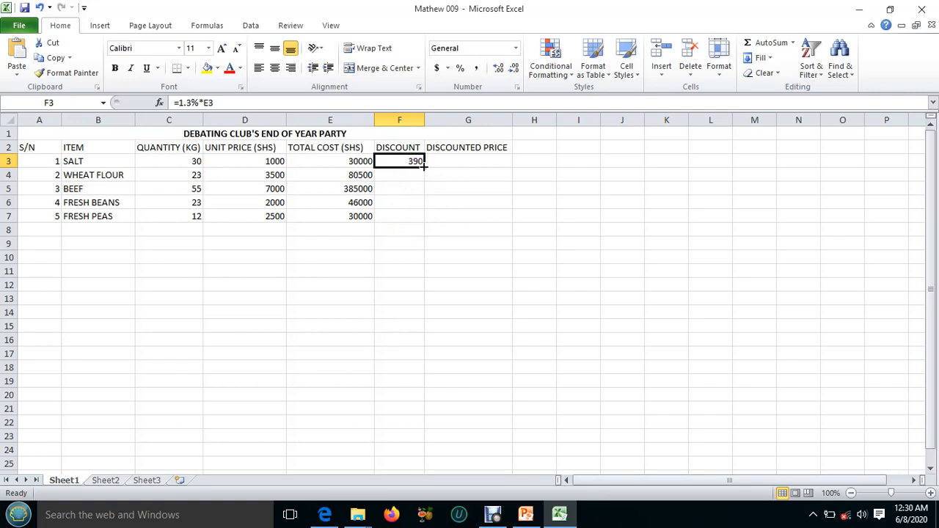
left_click_drag(423, 167, 420, 219)
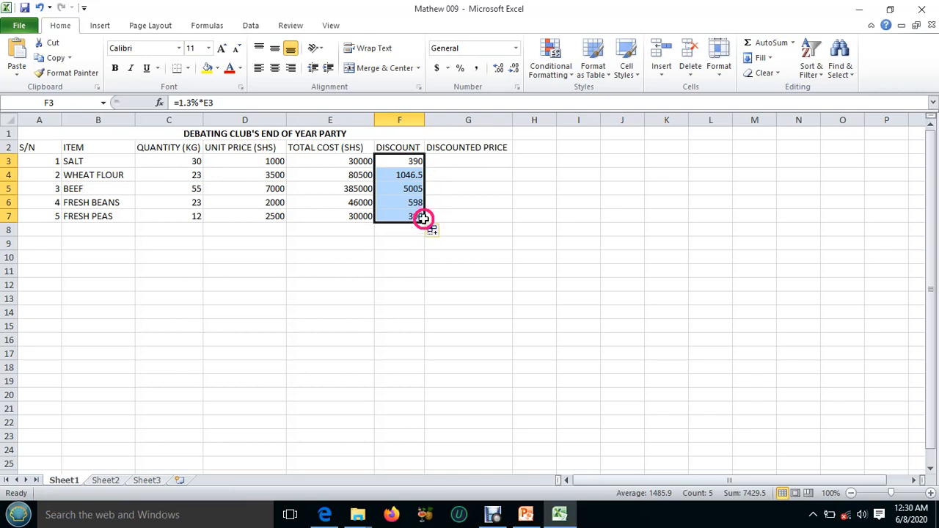
Check the discounted price task in the lesson PDF and compute G3 to G7 of the workbook by filling down =E3-F3.
left_click(559, 516)
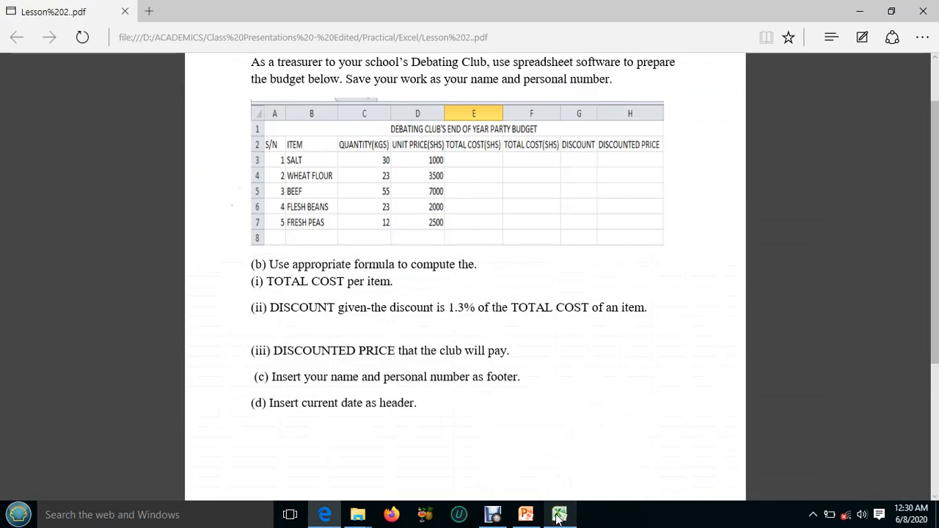
left_click(559, 516)
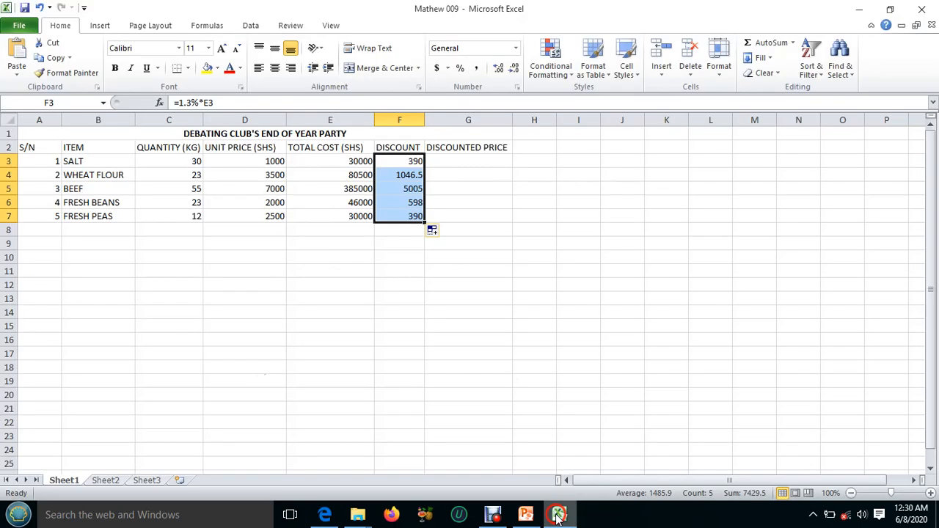
left_click(344, 166)
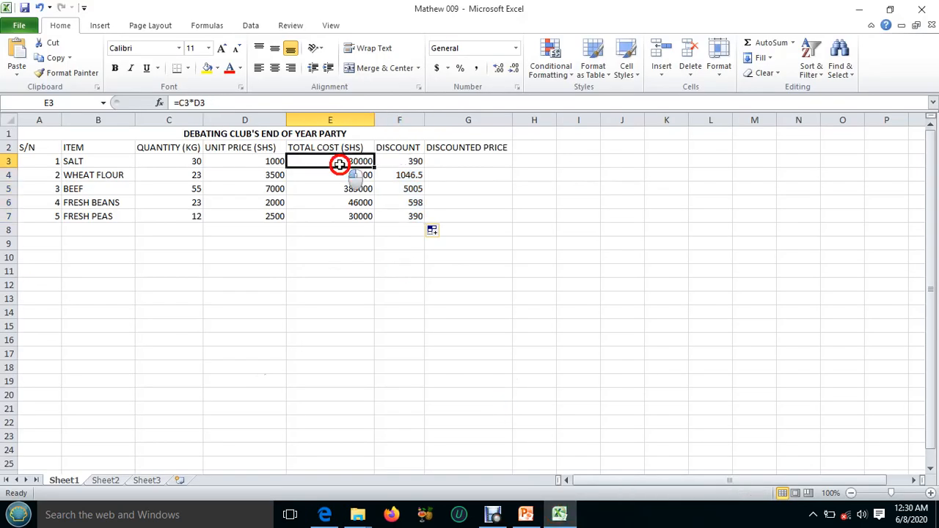
left_click(397, 162)
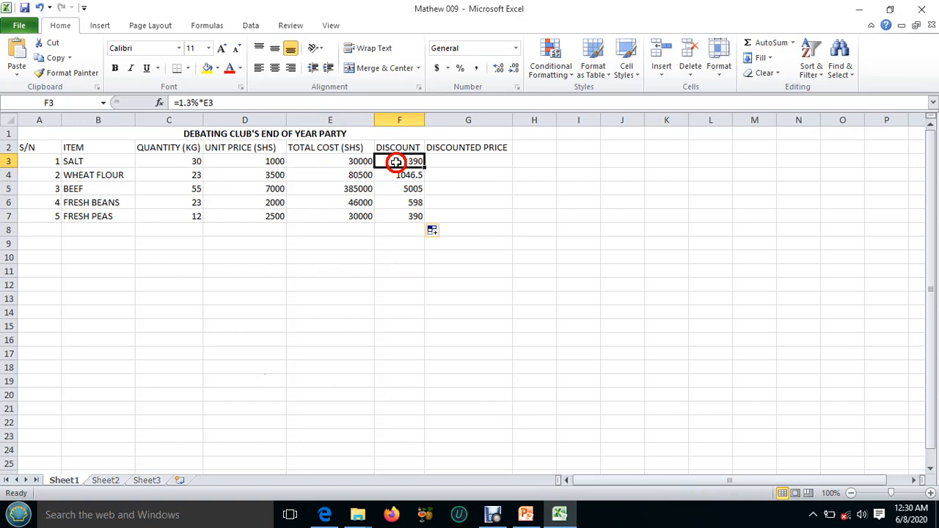
left_click(481, 157)
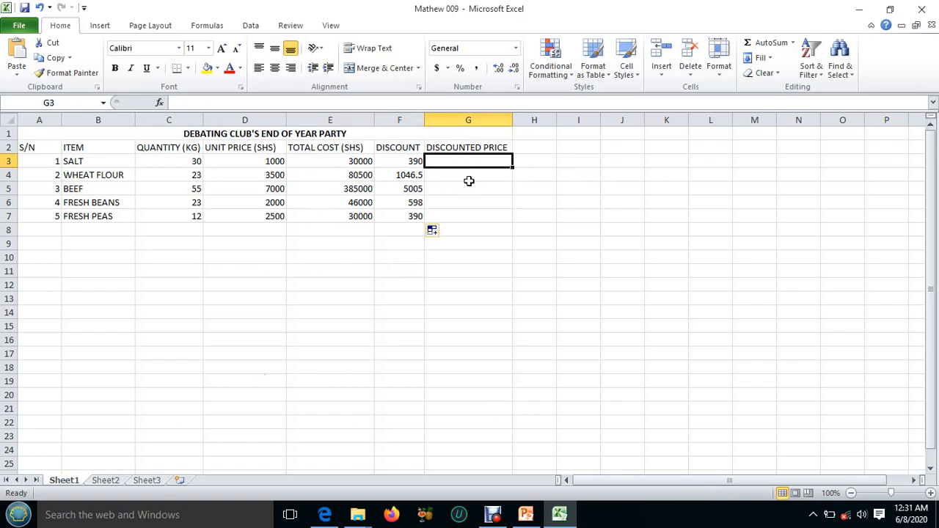
type("=")
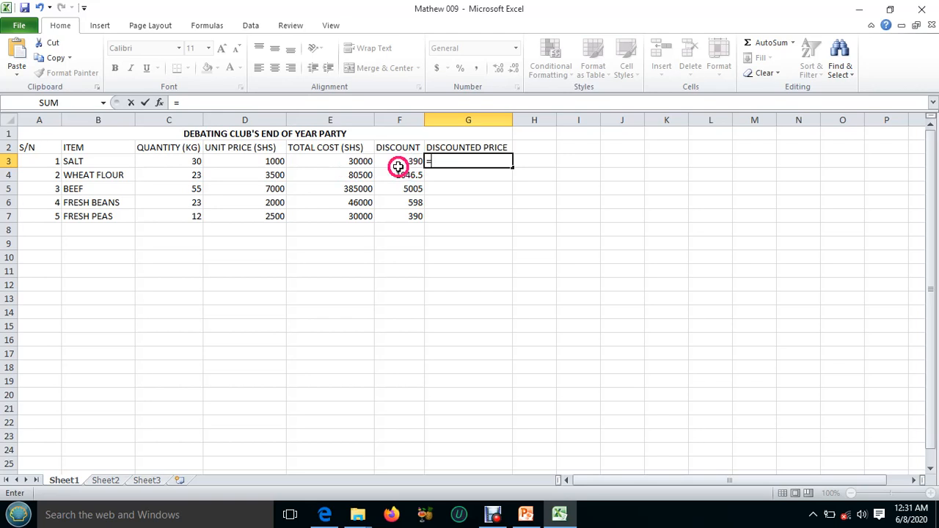
left_click(346, 160)
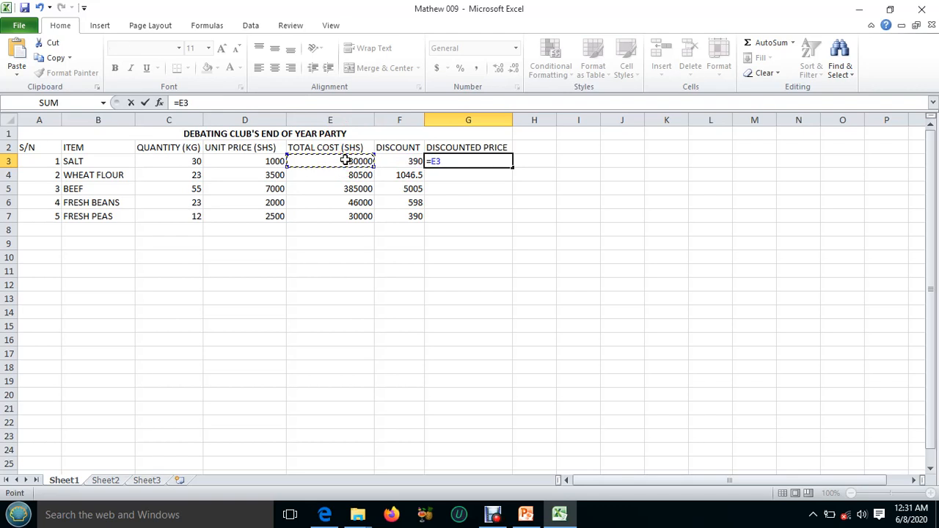
type("-")
left_click(406, 160)
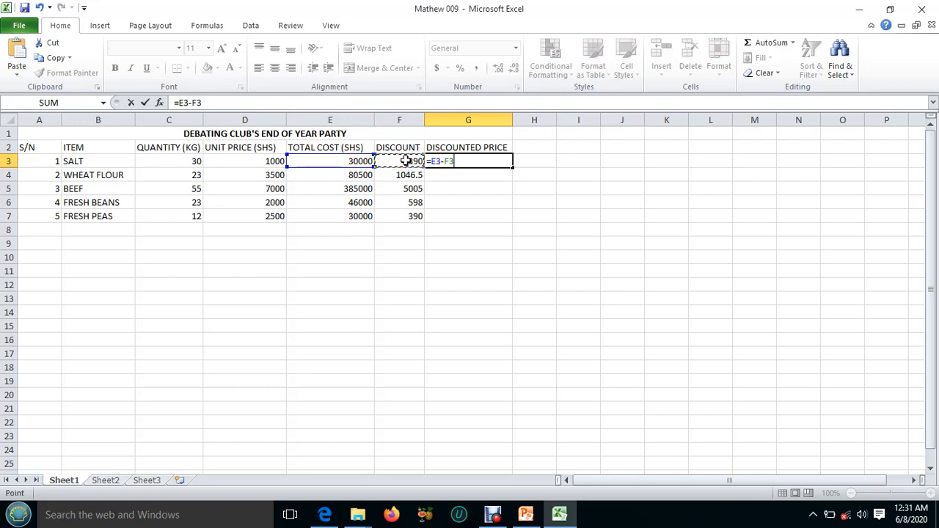
key("Return")
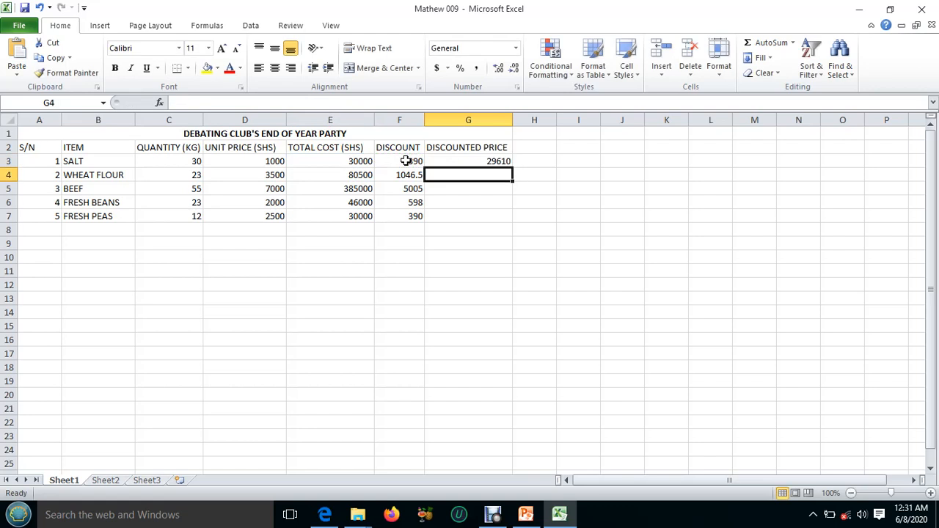
left_click(468, 160)
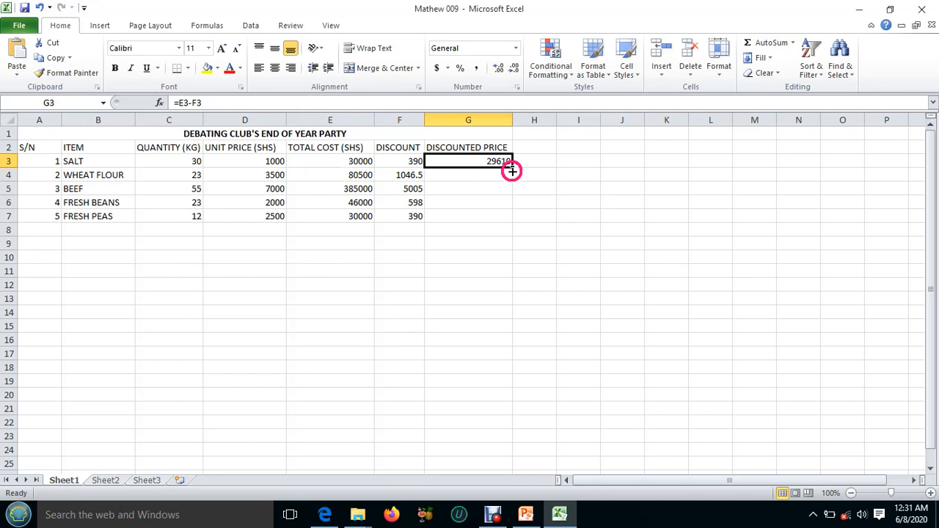
left_click_drag(512, 167, 518, 222)
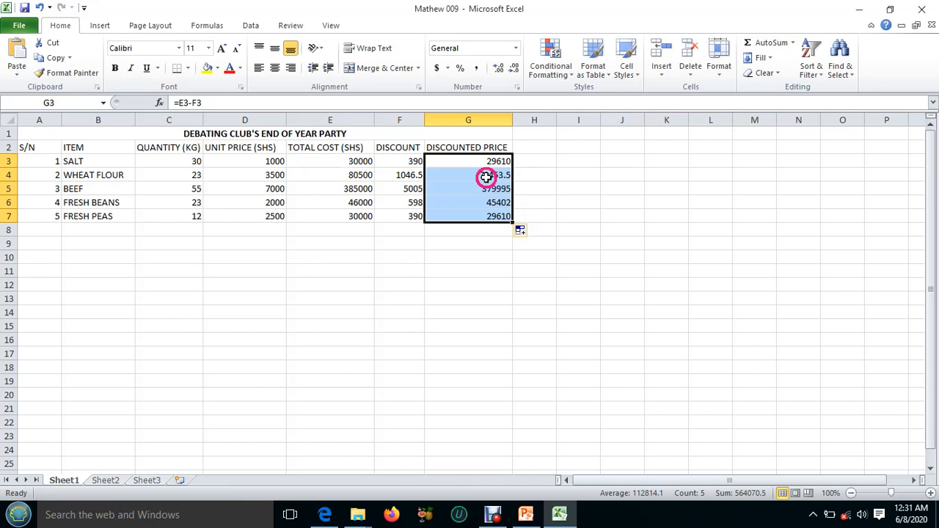
Check the footer and header tasks in the lesson PDF and open header and footer editing in the workbook.
left_click(559, 514)
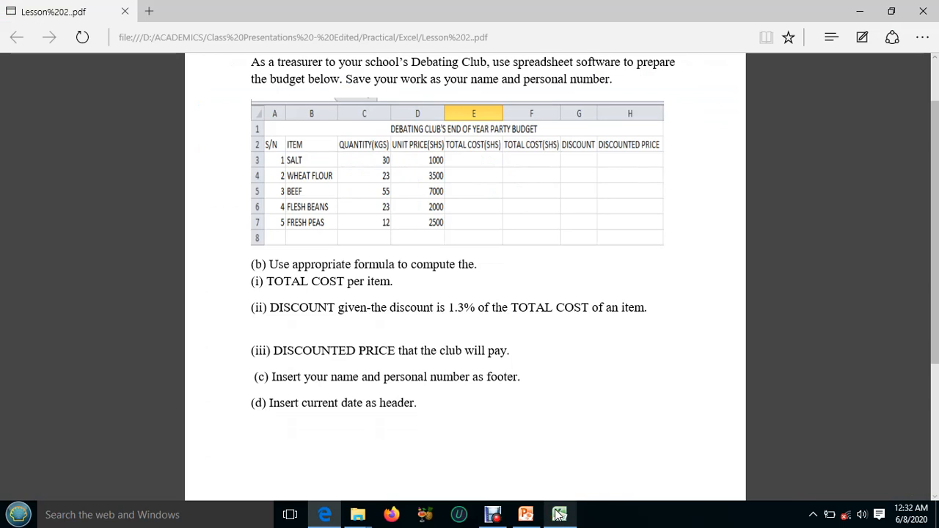
left_click(560, 514)
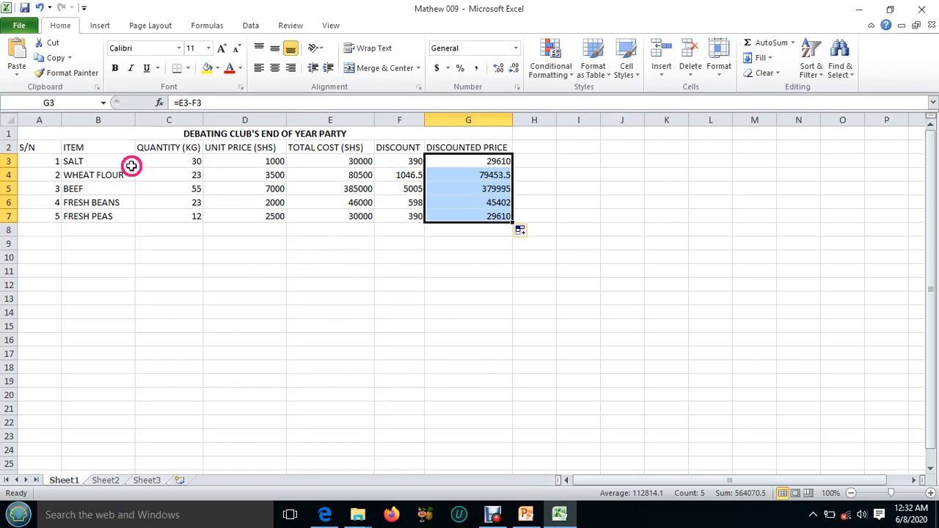
left_click(100, 27)
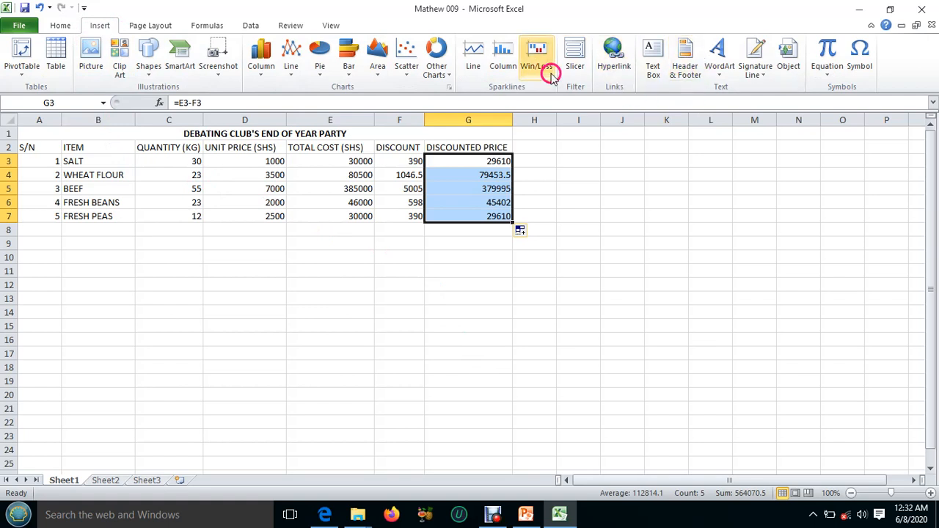
left_click(689, 61)
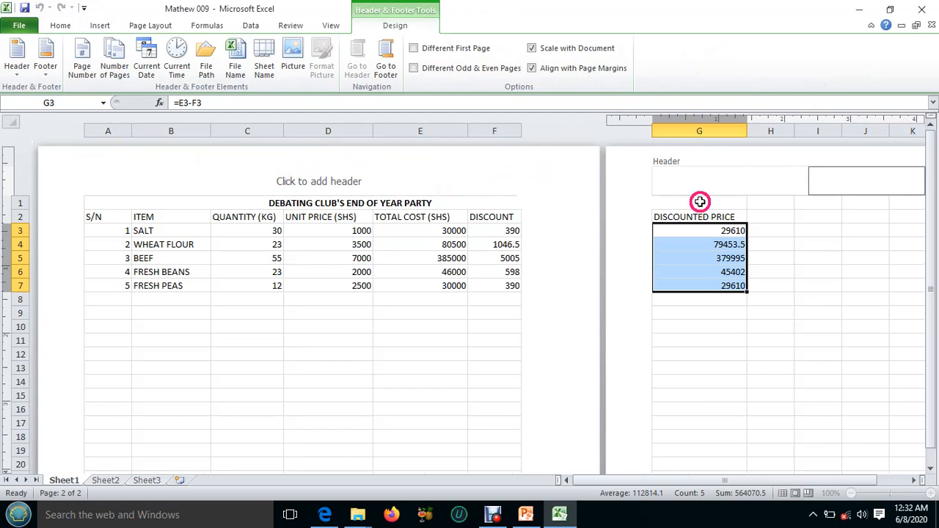
Look through the left, center and right sections of the first page's header.
left_click(340, 184)
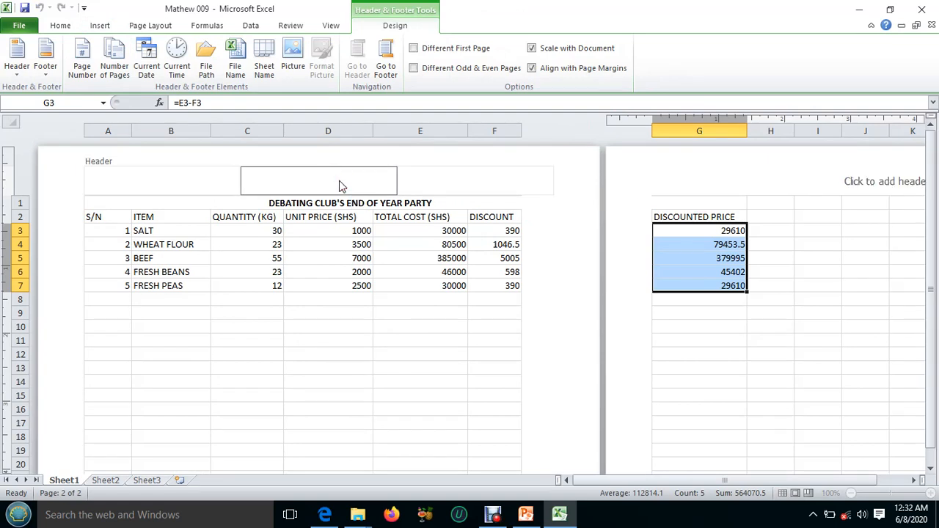
left_click(163, 195)
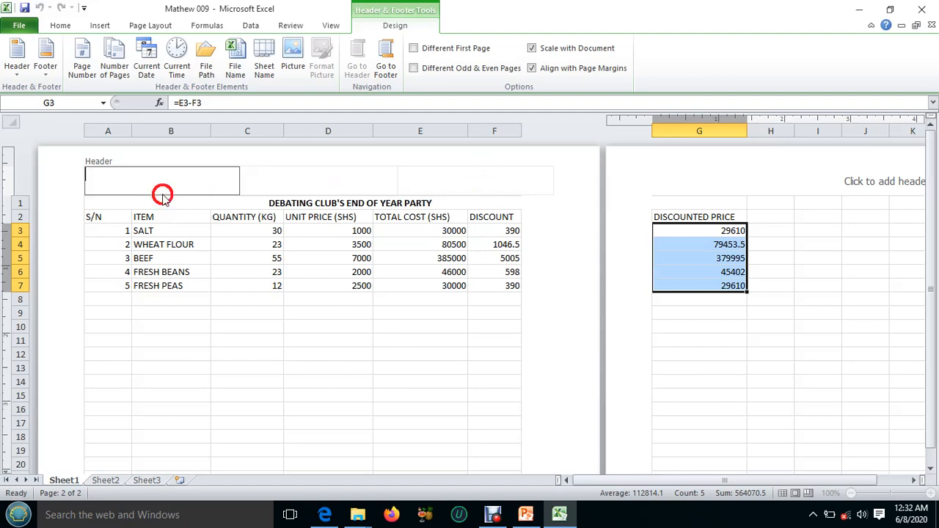
left_click(507, 180)
left_click(315, 180)
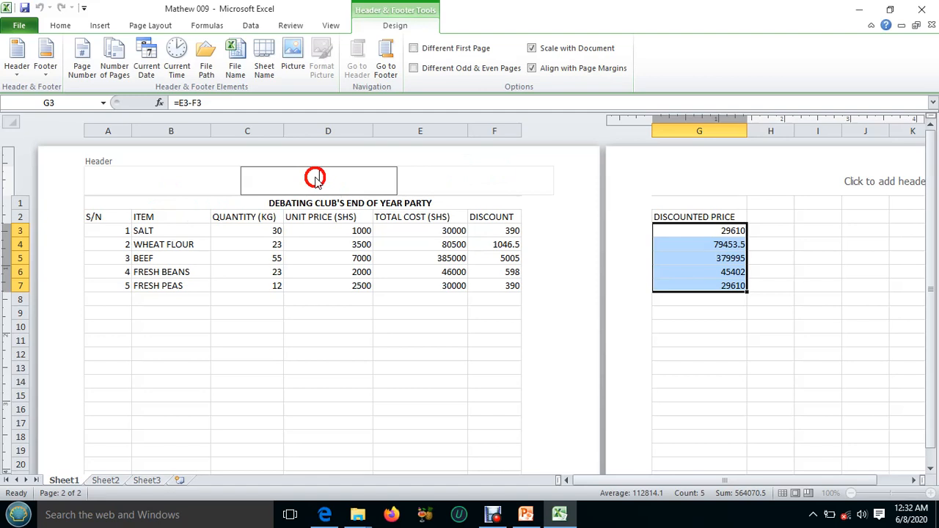
left_click(133, 181)
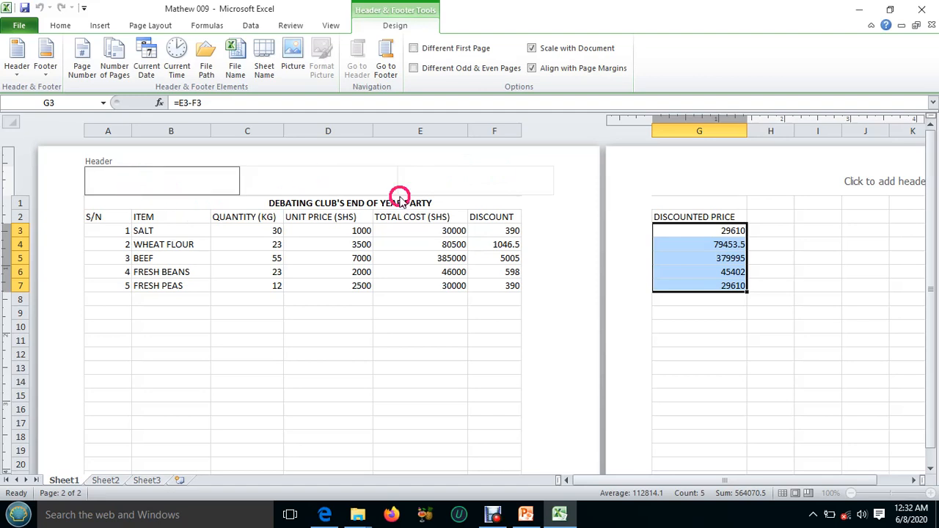
left_click(482, 181)
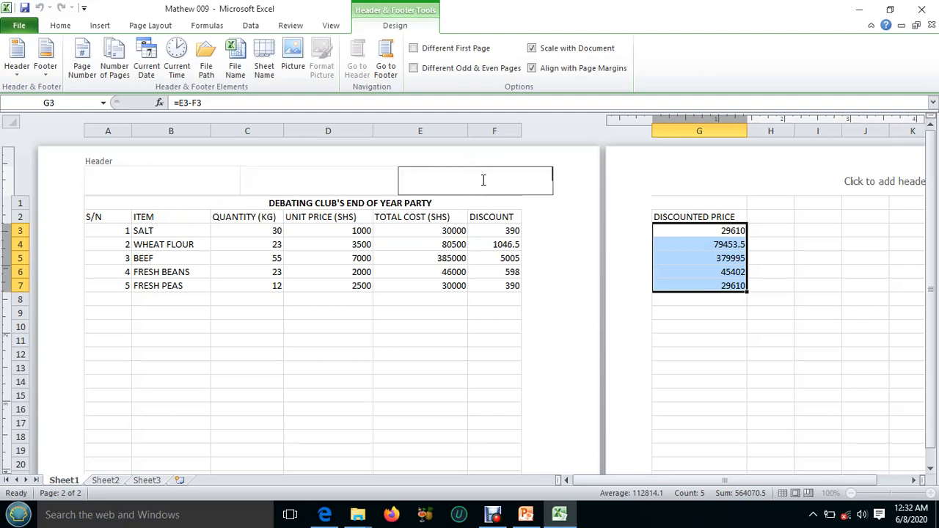
left_click(483, 181)
Go to the first page's footer and look through its center, right and left sections.
left_click(554, 304)
left_click(929, 468)
left_click_drag(930, 468, 930, 468)
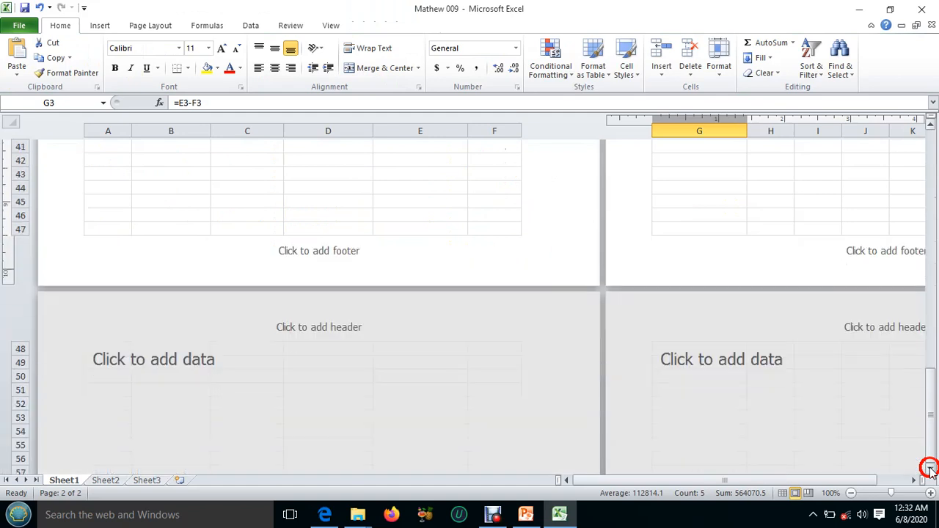
left_click(319, 254)
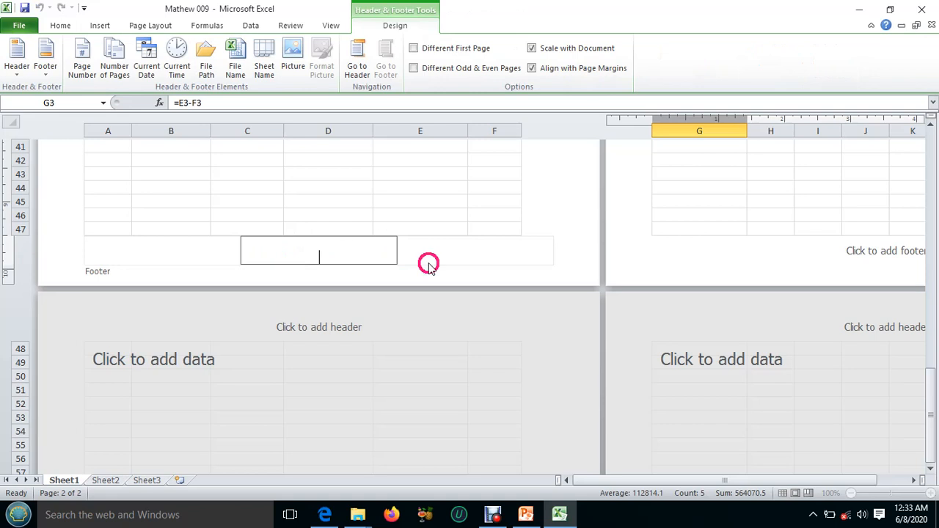
left_click(495, 253)
left_click(137, 248)
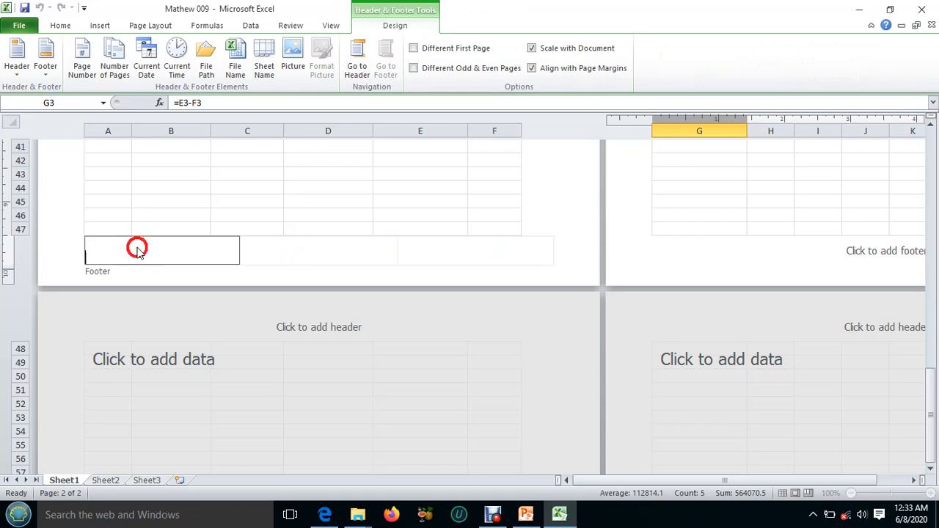
Enter the treasurer's name and personal number in the center section of the page footer.
left_click(322, 252)
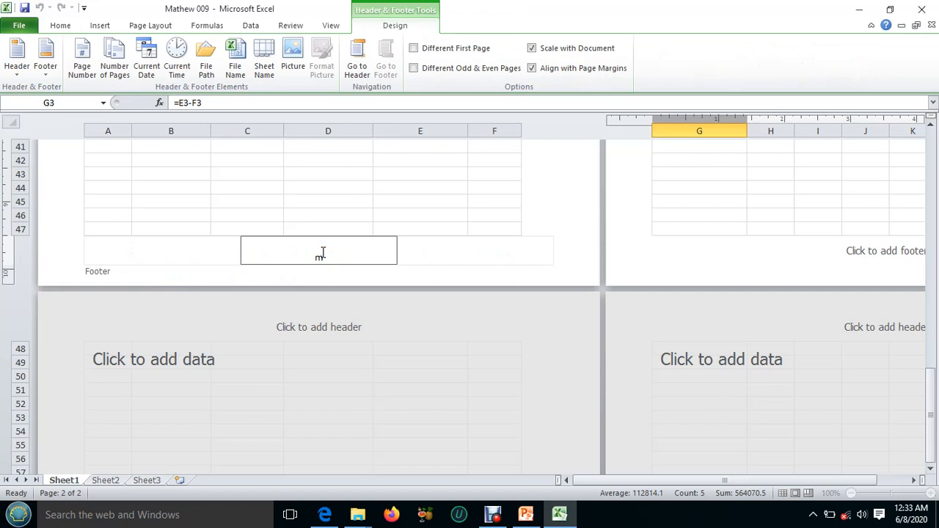
type("THEW")
key("BackSpace")
key("BackSpace")
key("BackSpace")
key("BackSpace")
type("hew 009")
left_click(395, 189)
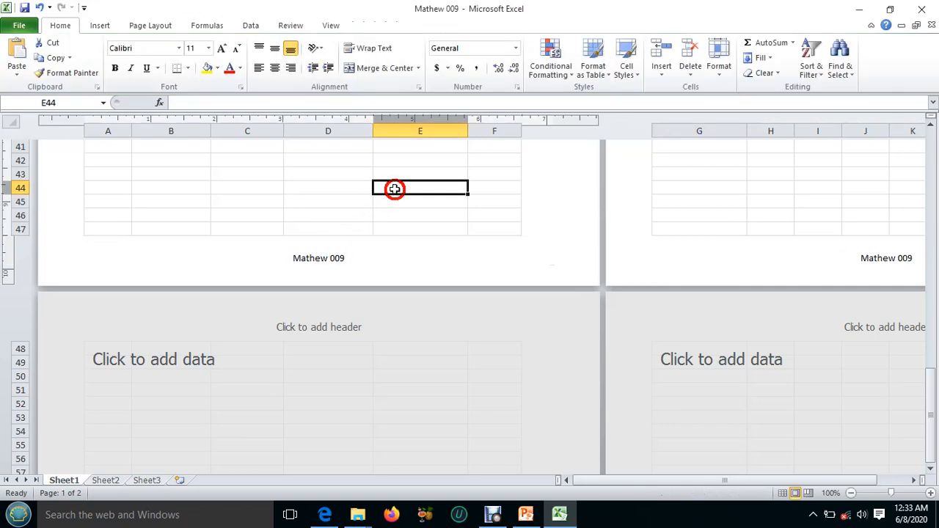
Insert the current date element in the center section of the first page's header.
scroll(395, 190, "up", 14)
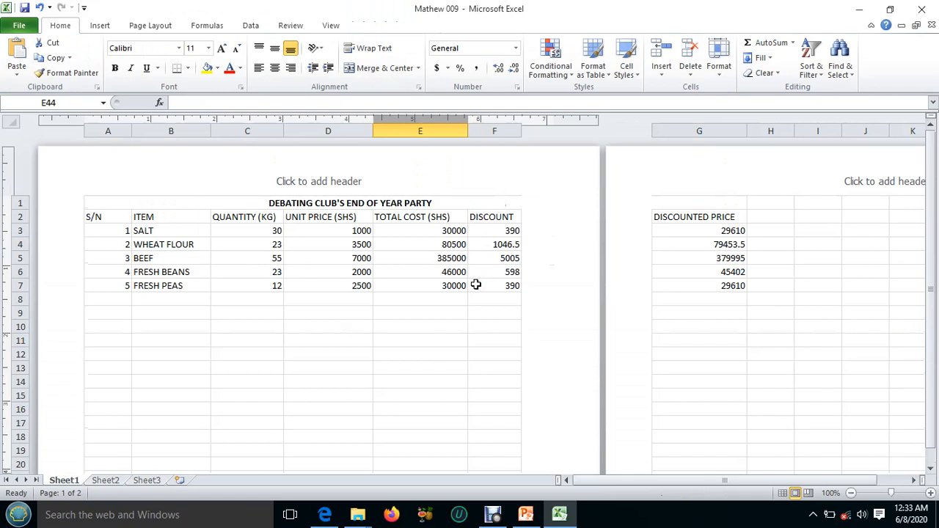
left_click(336, 186)
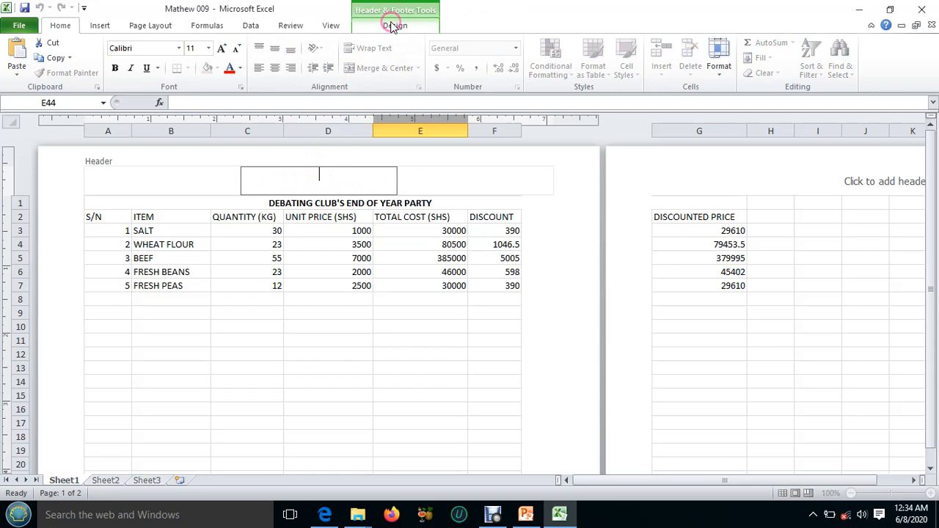
left_click(303, 180)
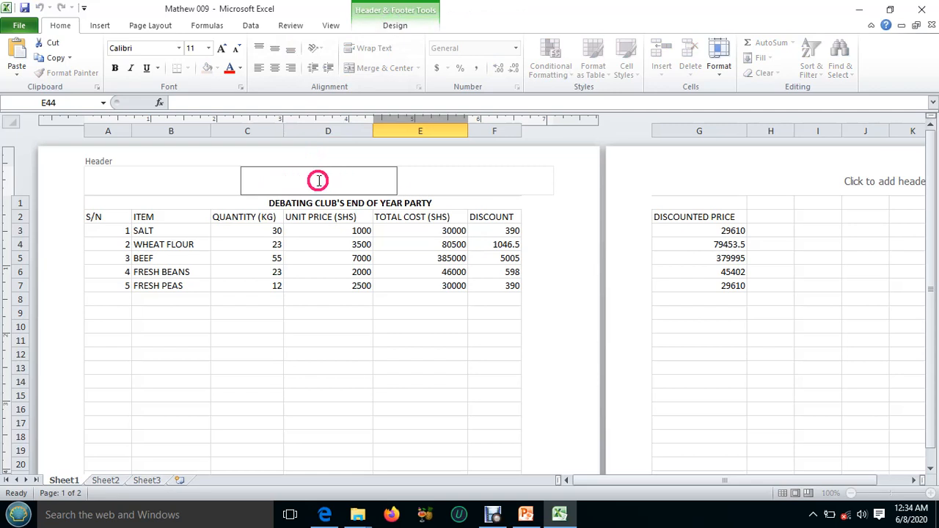
left_click(395, 27)
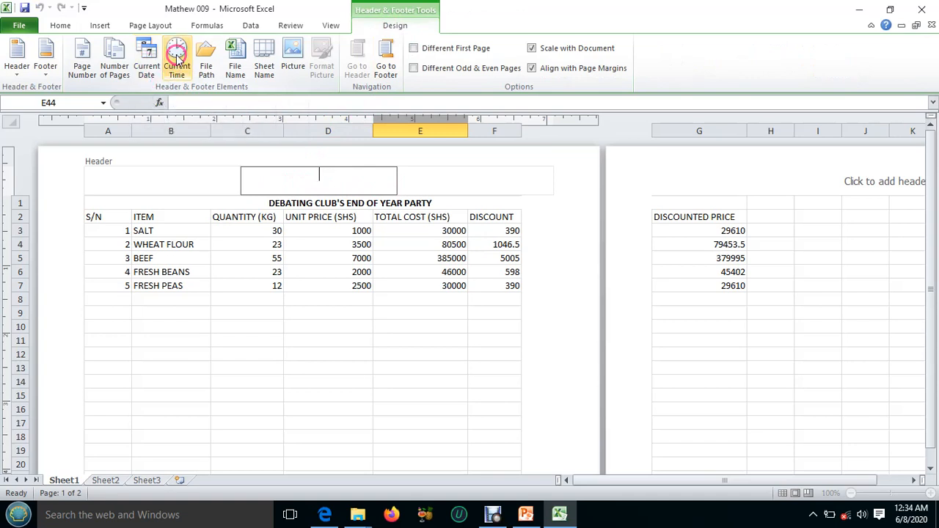
left_click(146, 59)
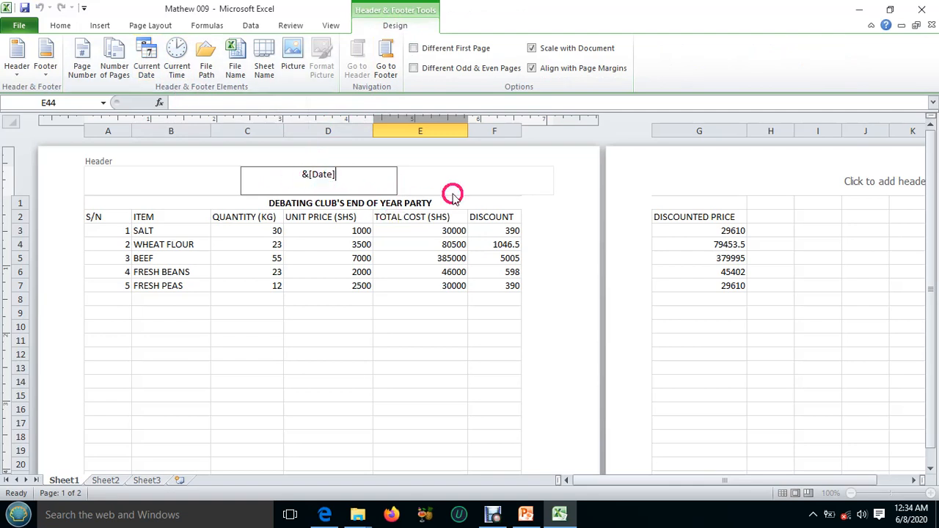
left_click(409, 313)
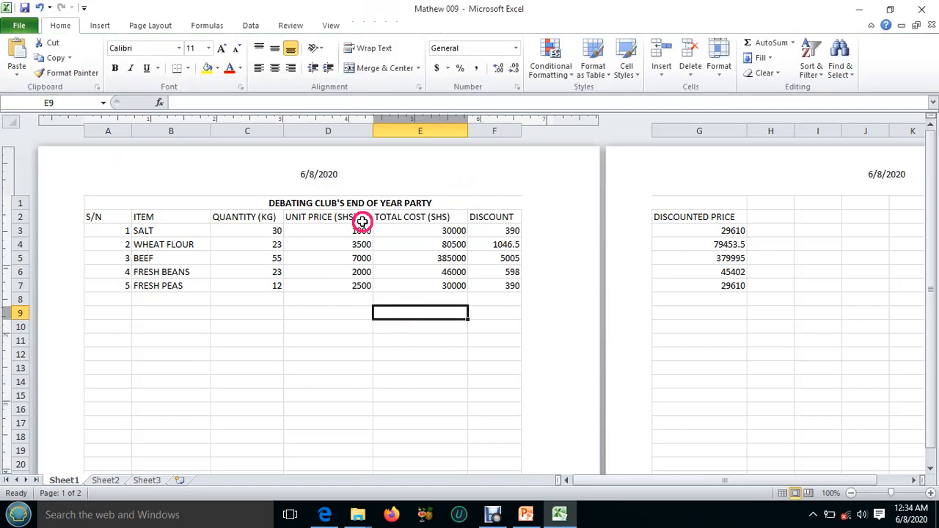
Insert the current time element in the right section of the header and review the page.
left_click(335, 184)
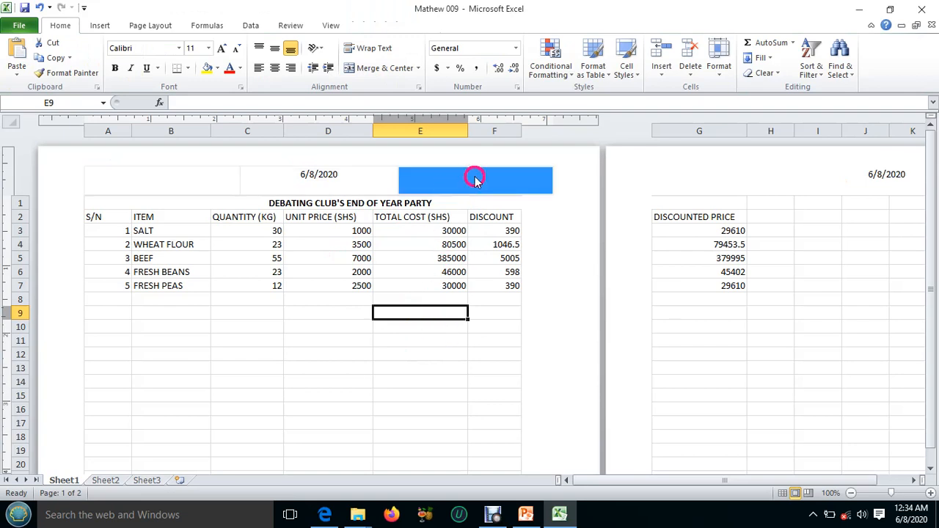
left_click(474, 179)
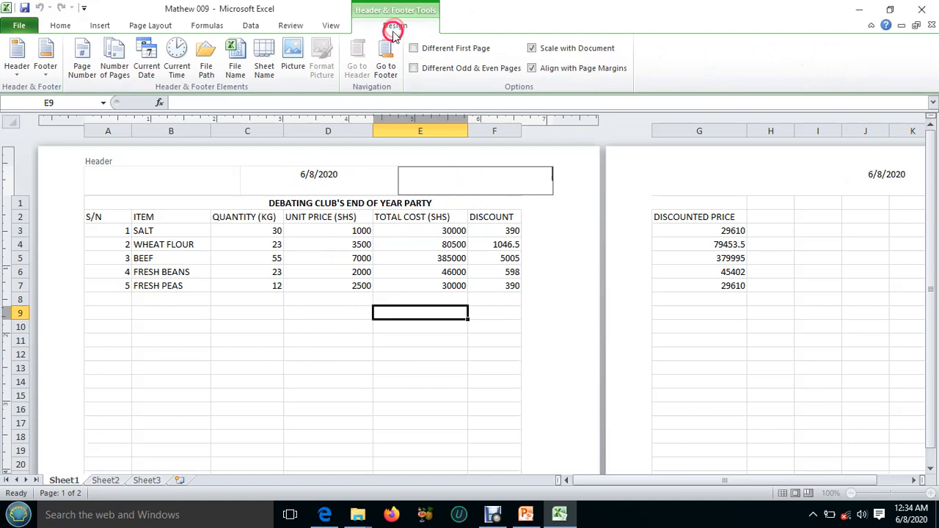
left_click(177, 56)
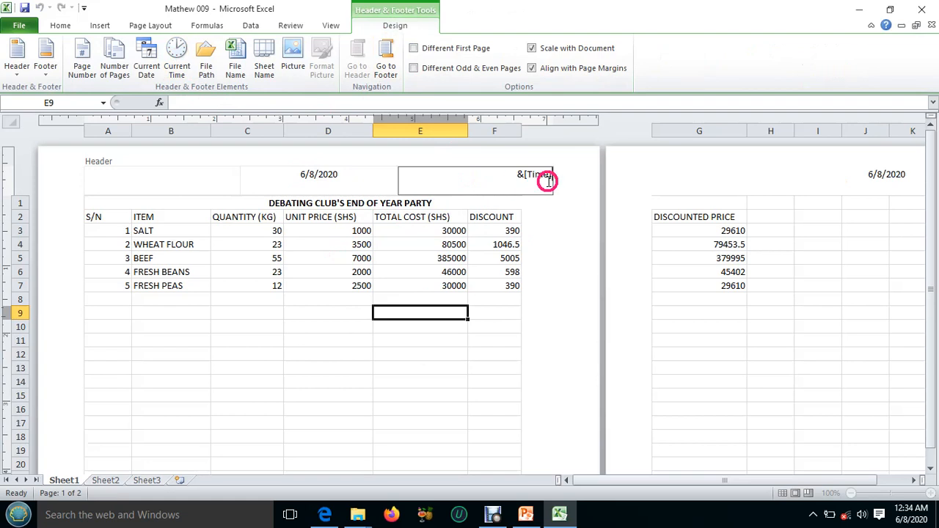
left_click(322, 316)
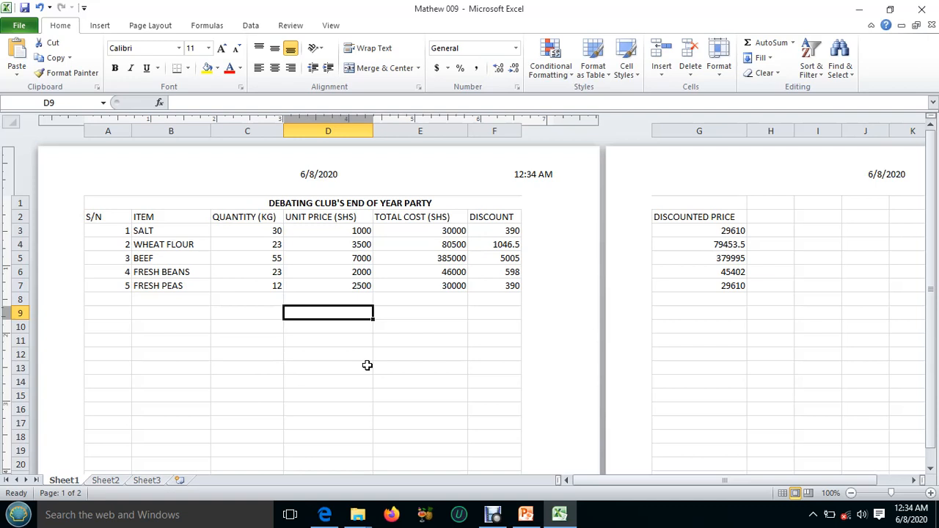
scroll(367, 365, "down", 2)
scroll(366, 364, "up", 2)
Change the page orientation of the budget sheet to Landscape.
left_click(162, 27)
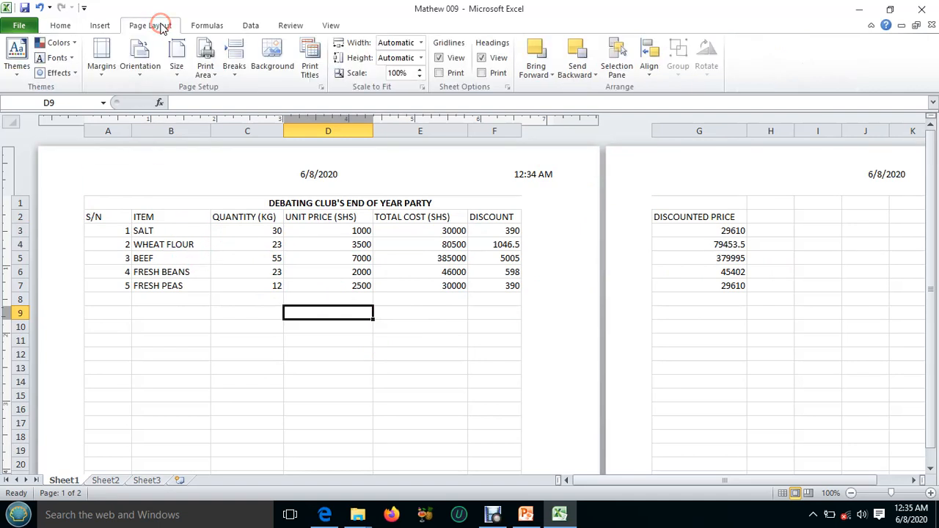
left_click(140, 72)
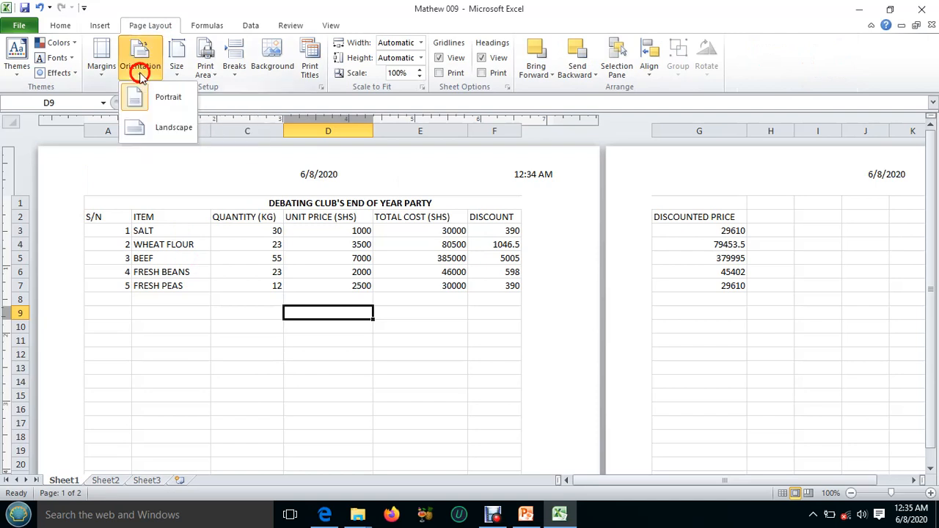
left_click(158, 130)
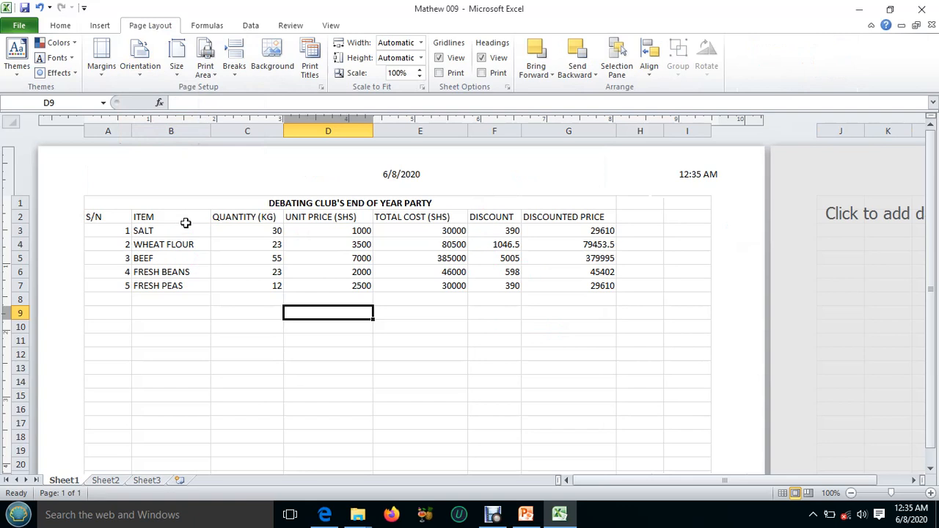
Apply All Borders to the budget table A1:G7 and save the workbook.
left_click_drag(94, 201, 593, 291)
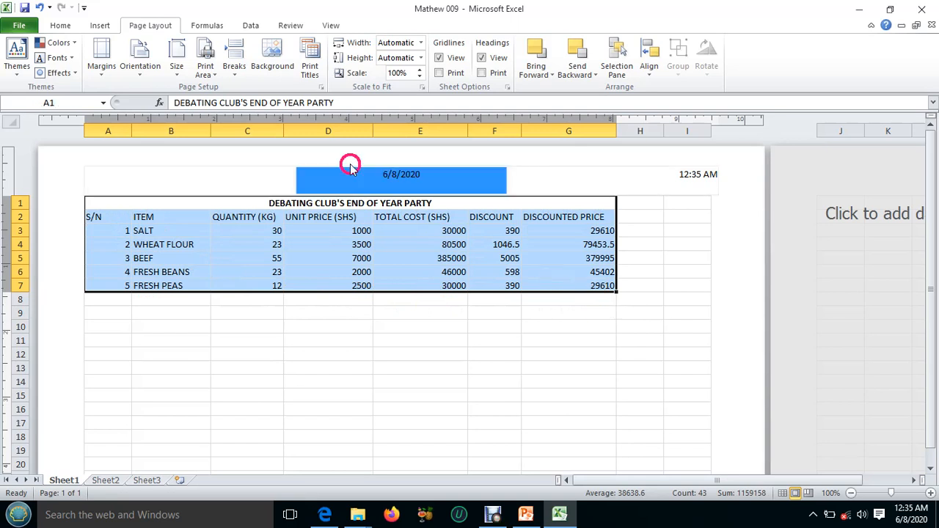
left_click(59, 28)
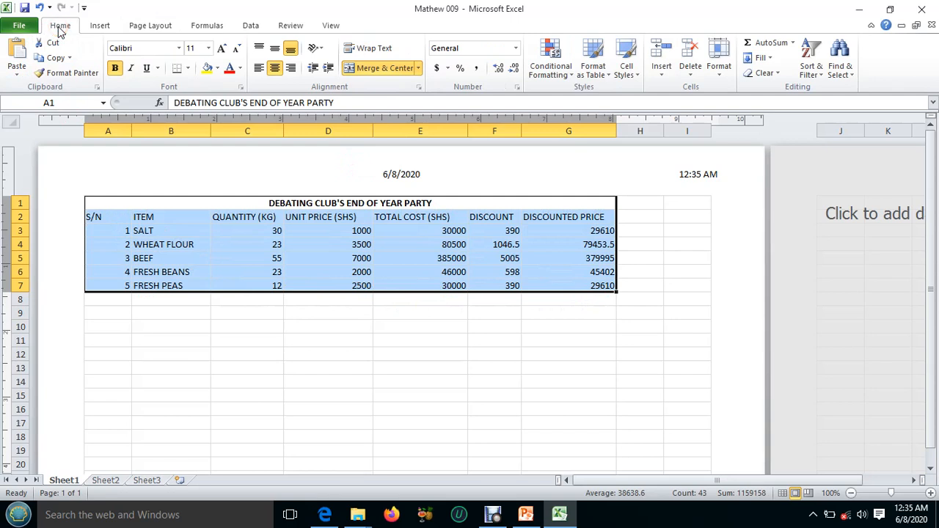
left_click(189, 69)
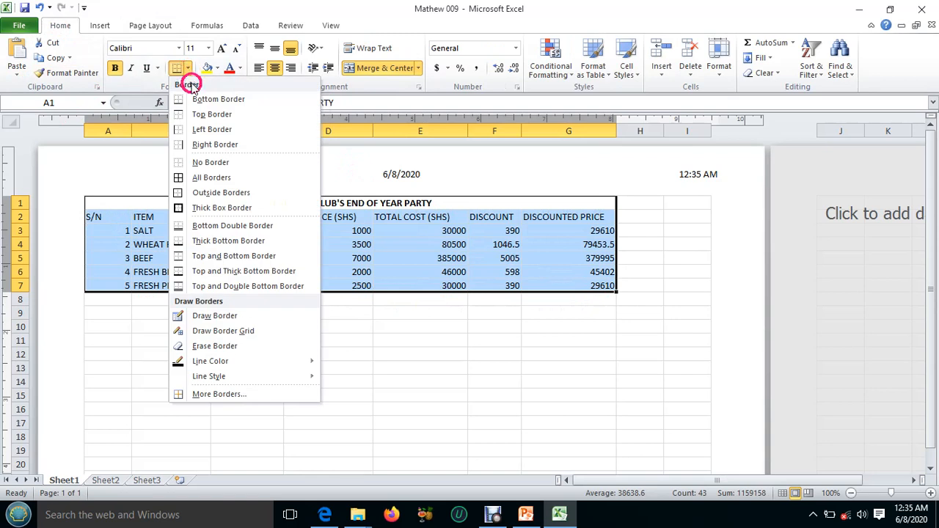
left_click(199, 179)
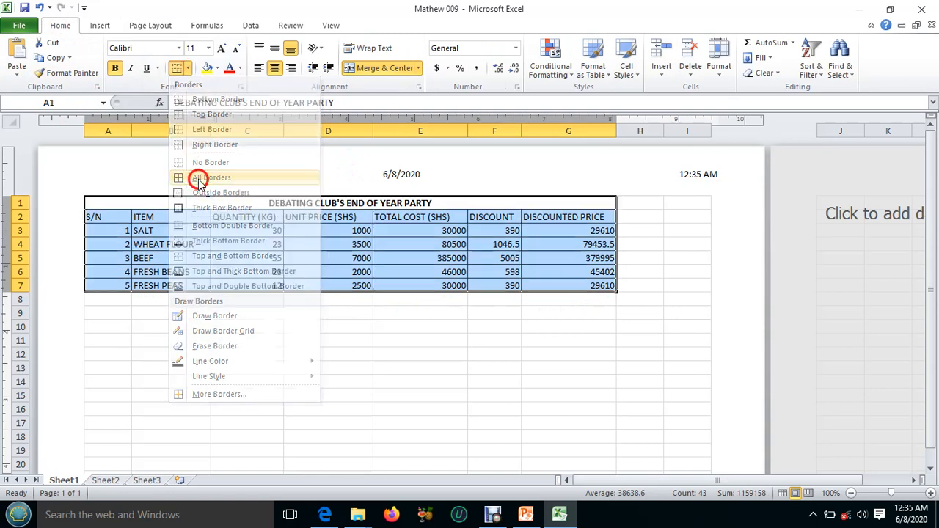
left_click(340, 314)
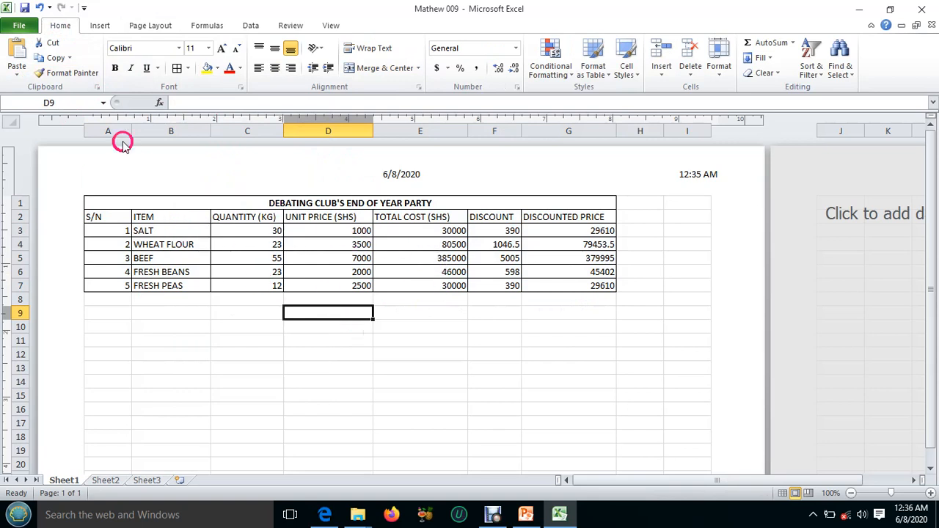
left_click(24, 9)
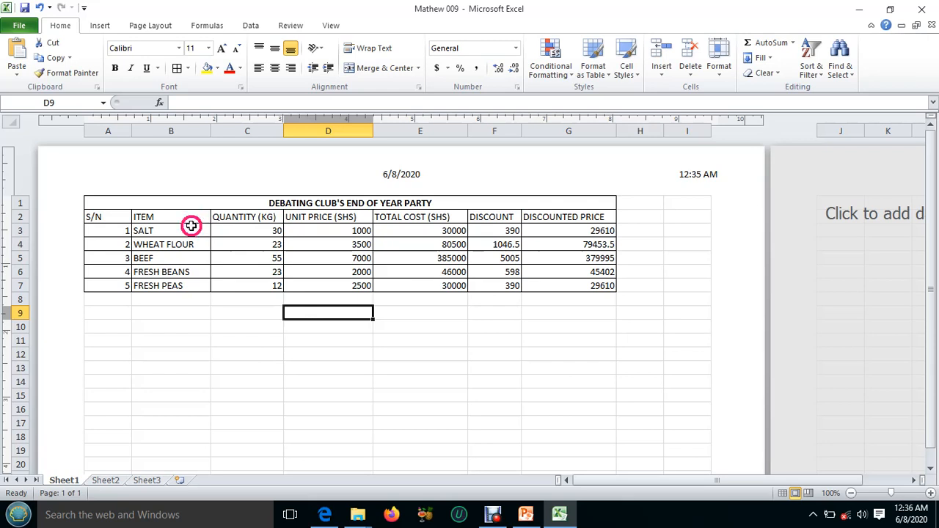
Rotate the text of the column headings in A2:G2 to an orientation of 60 degrees.
left_click_drag(87, 216, 550, 220)
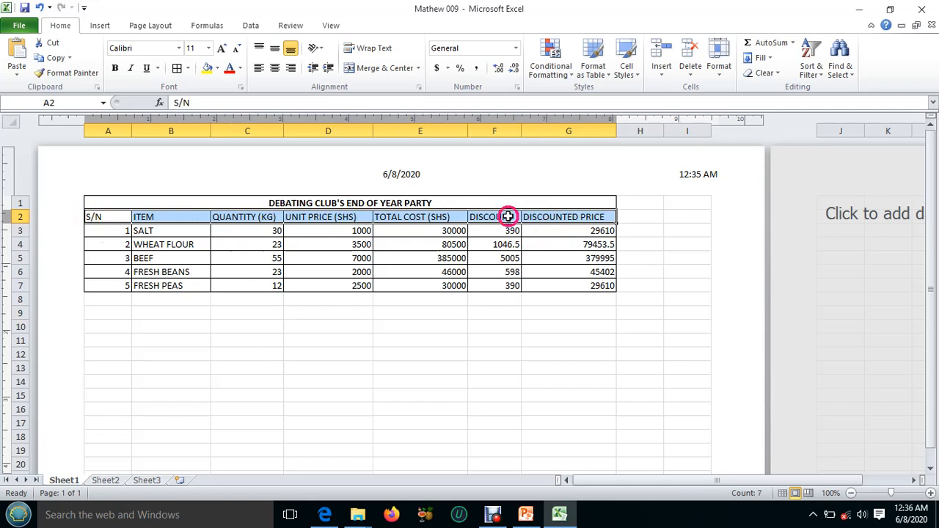
right_click(508, 216)
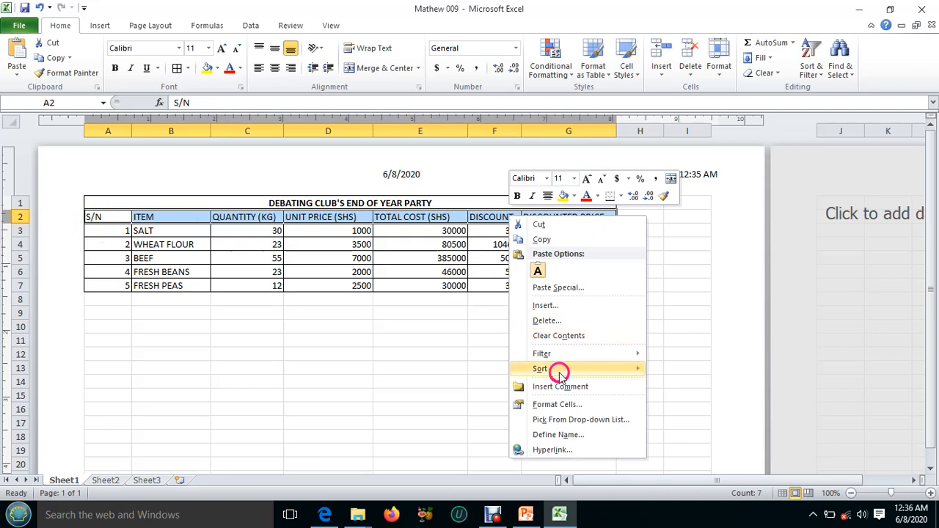
left_click(570, 408)
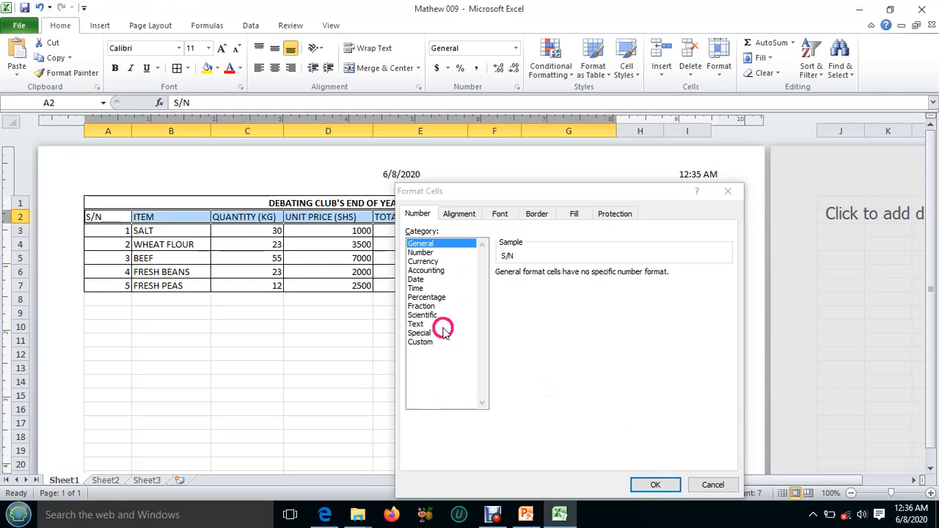
left_click(460, 214)
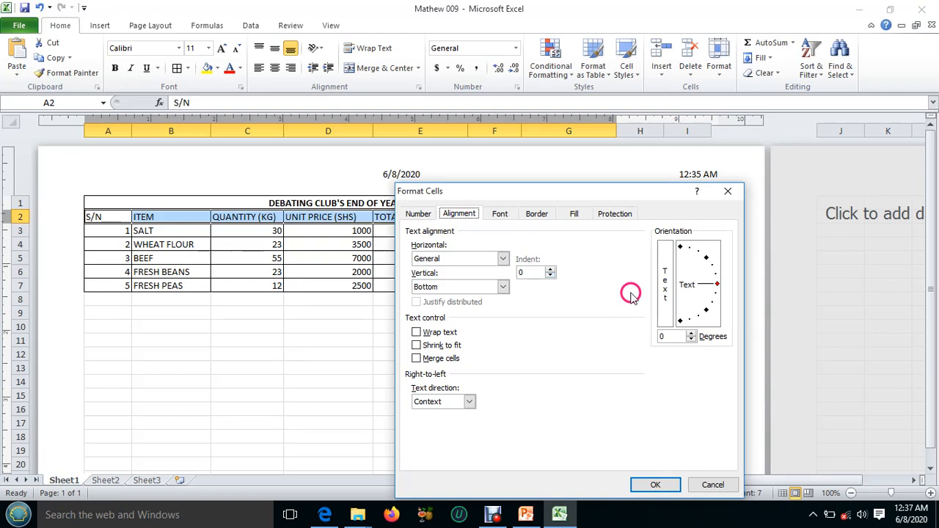
double_click(669, 337)
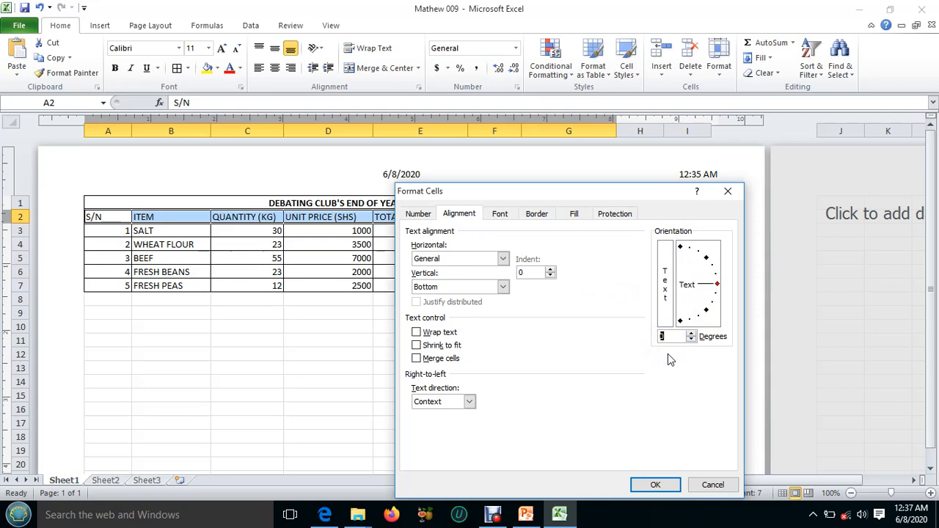
type("60")
left_click(663, 483)
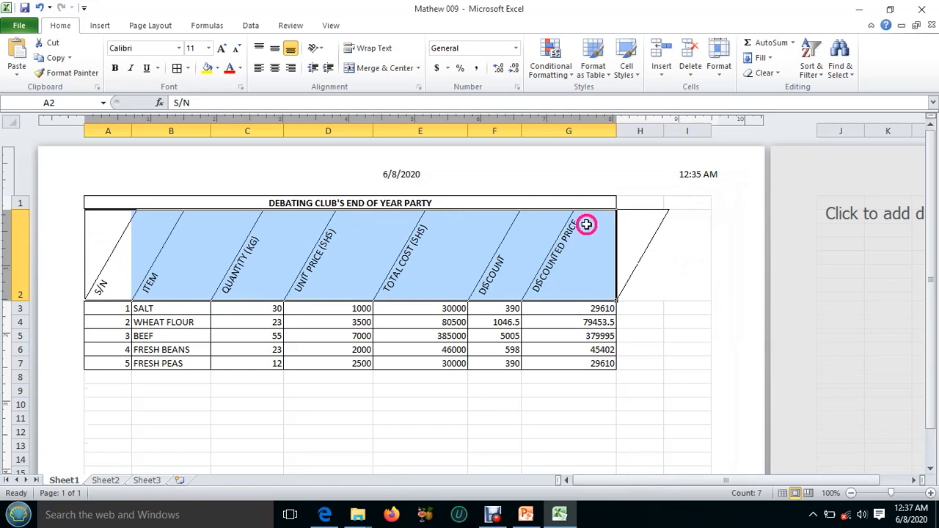
left_click(646, 348)
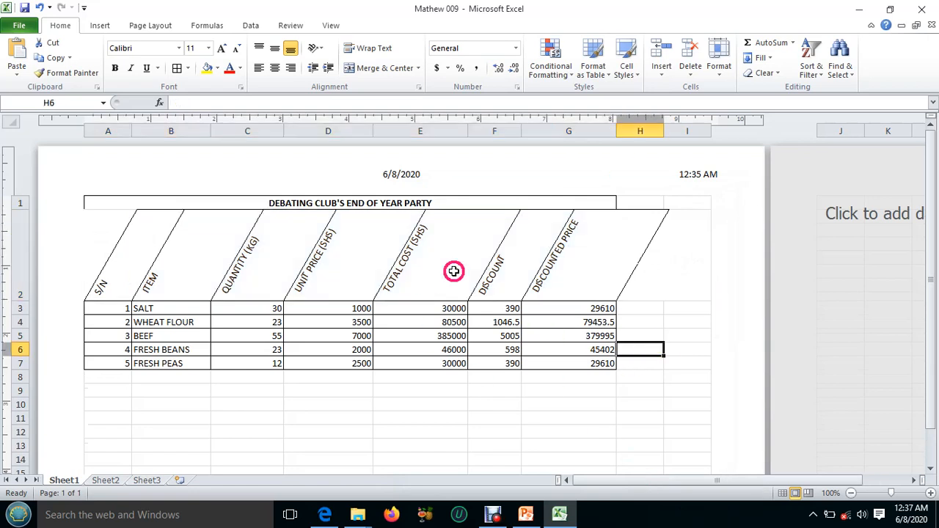